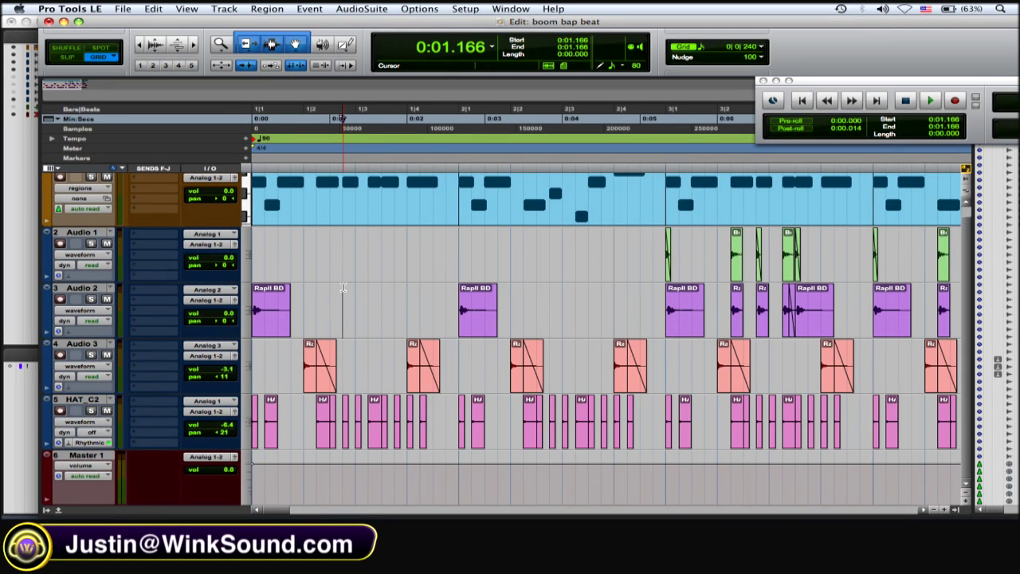
Create one new mono audio track, Audio 7, and move it between Audio 2 and Audio 3
key("super+shift+n")
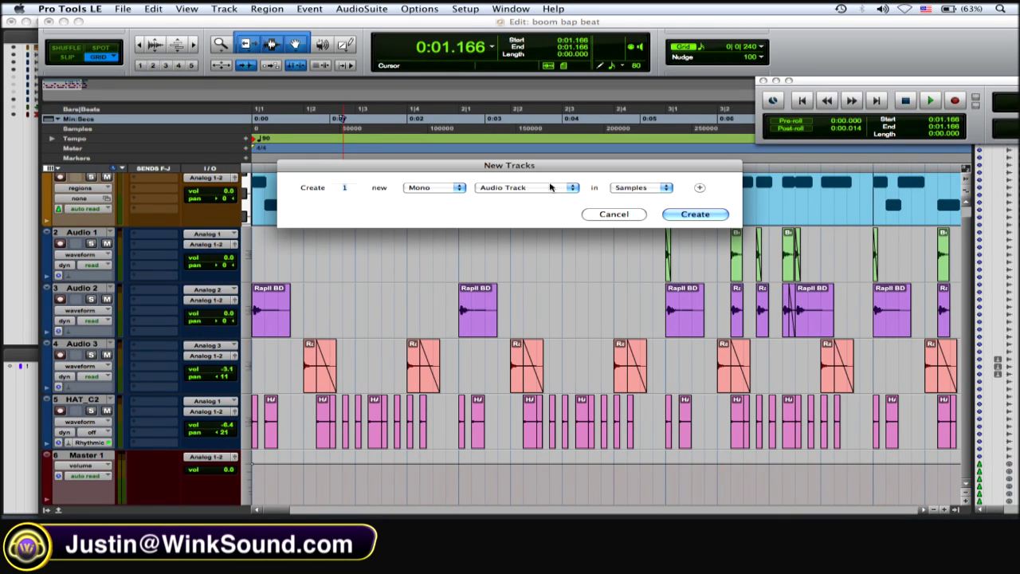
left_click(673, 216)
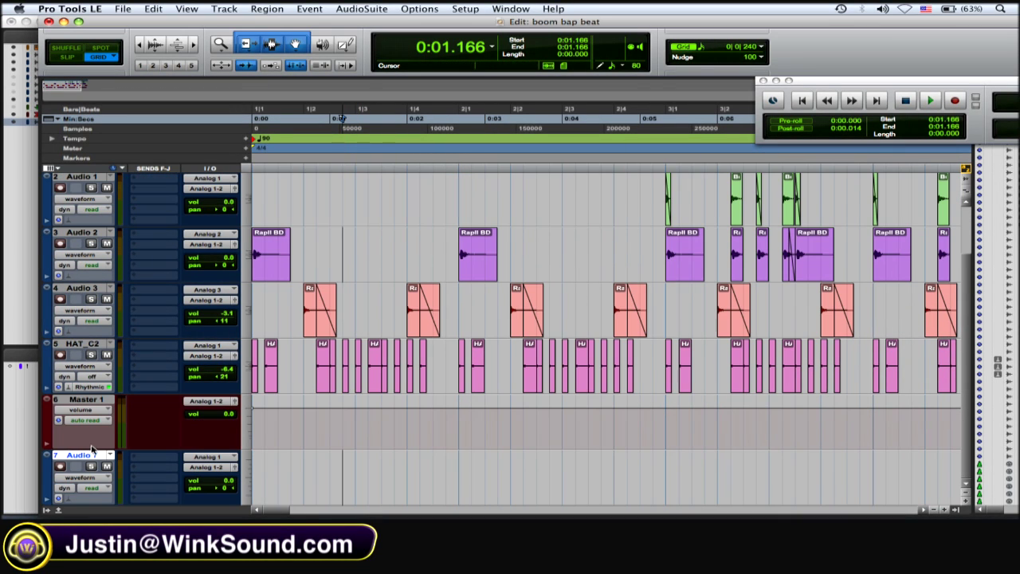
left_click_drag(83, 455, 72, 270)
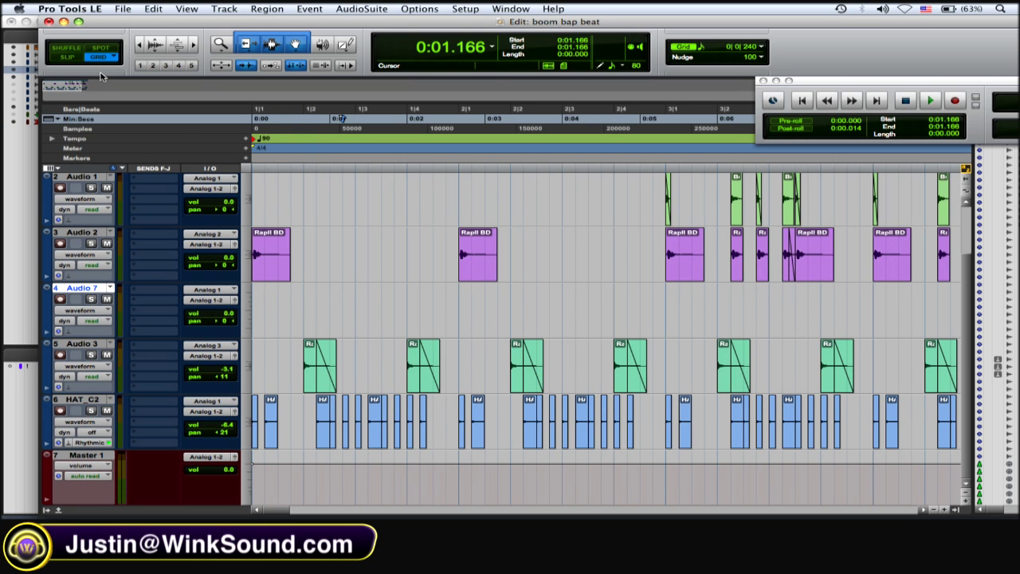
Keep the grid at 1/16 note and select the first half second of Audio 7
left_click(761, 47)
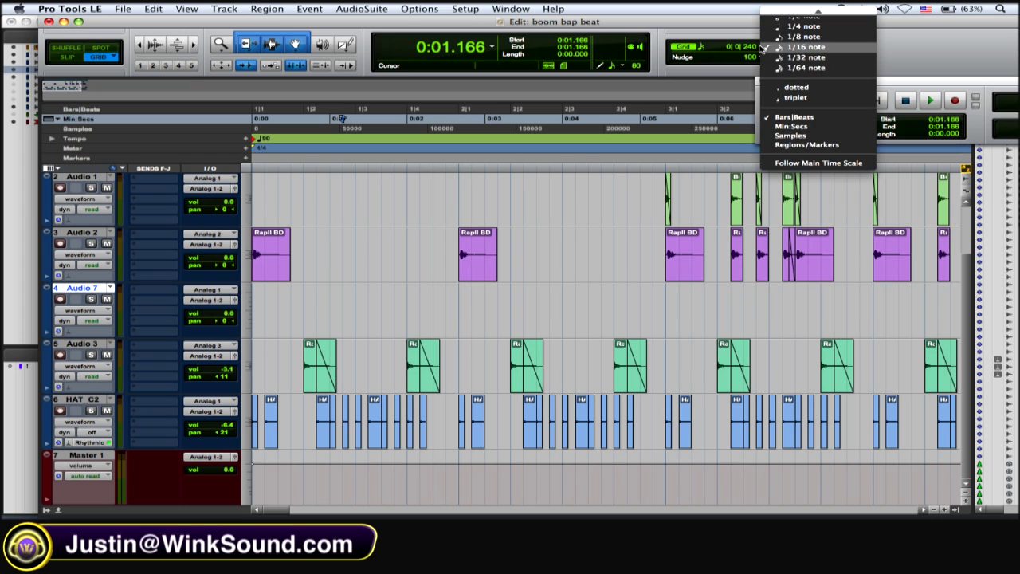
left_click(829, 48)
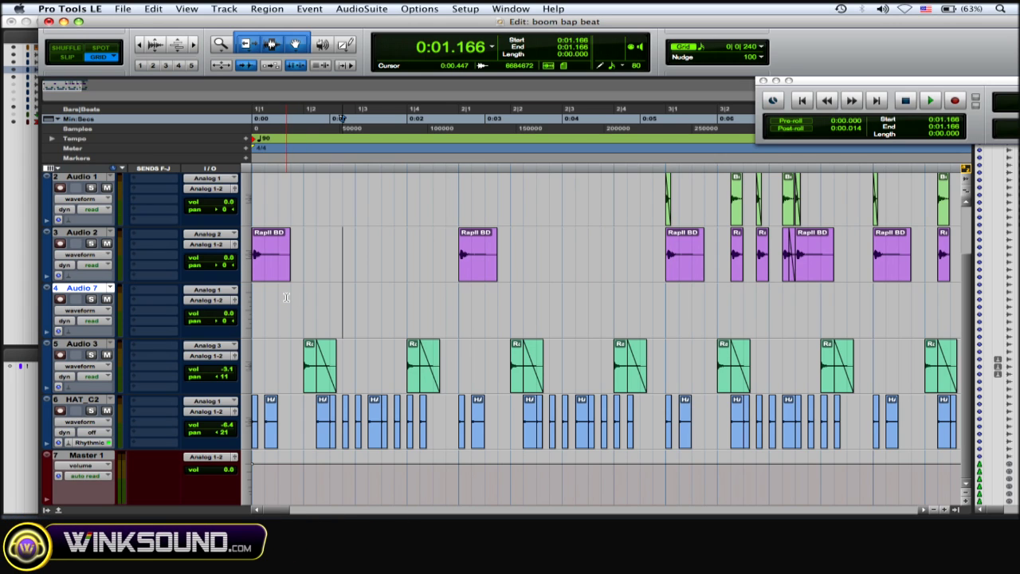
left_click_drag(291, 296, 263, 298)
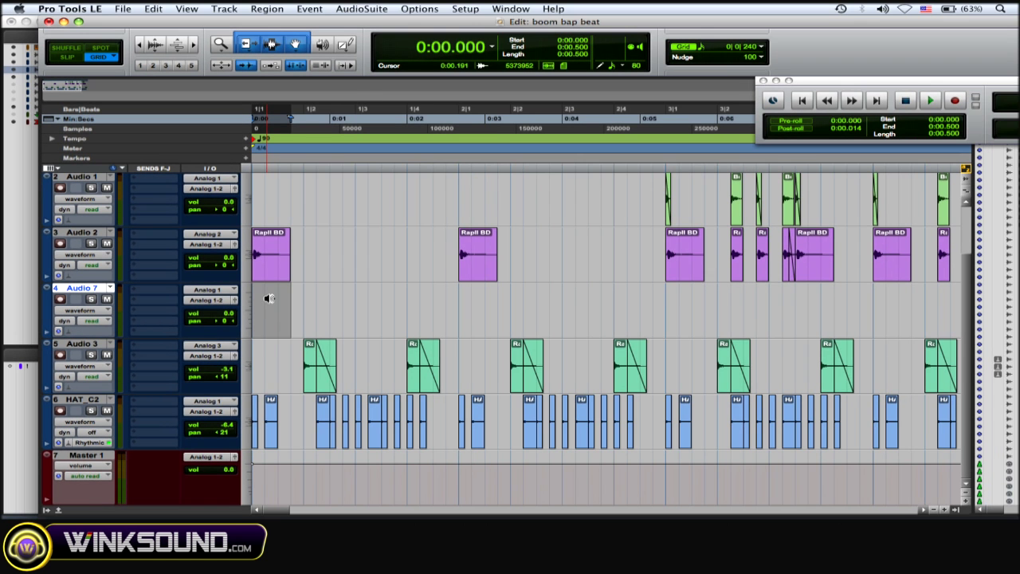
left_click(366, 9)
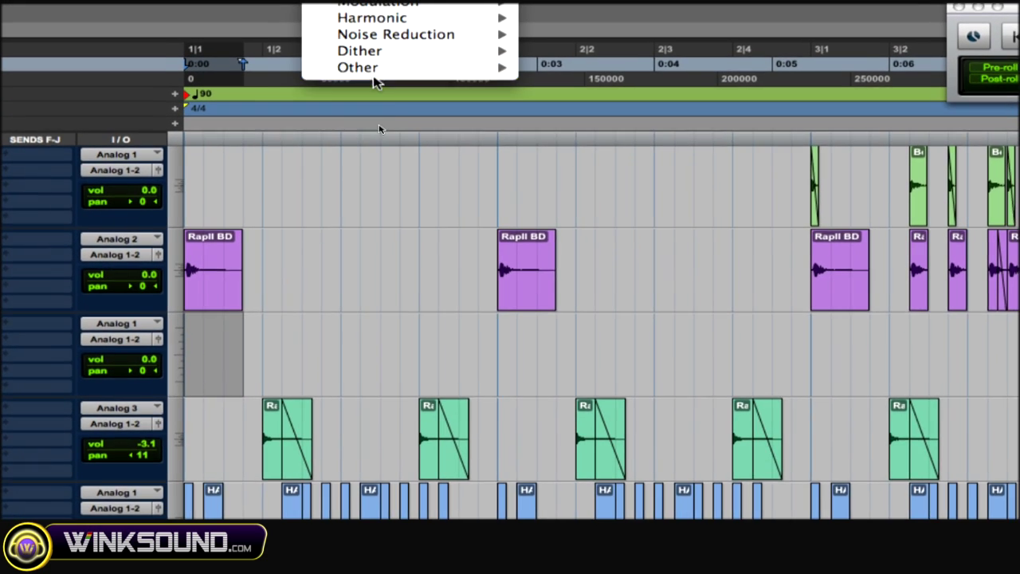
Open the AudioSuite Signal Generator and set its frequency to 60 Hz
mouse_move(374, 77)
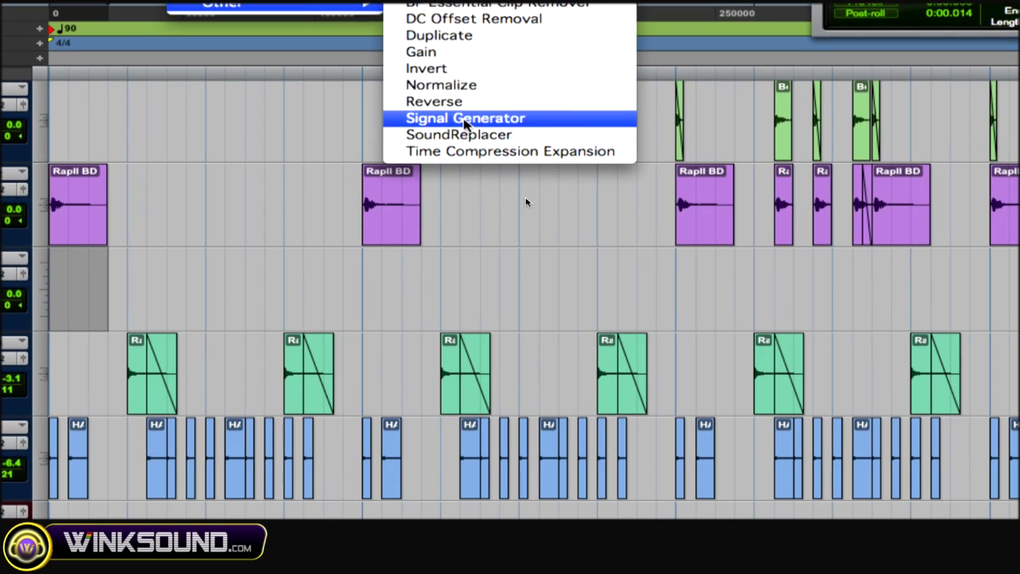
left_click(465, 119)
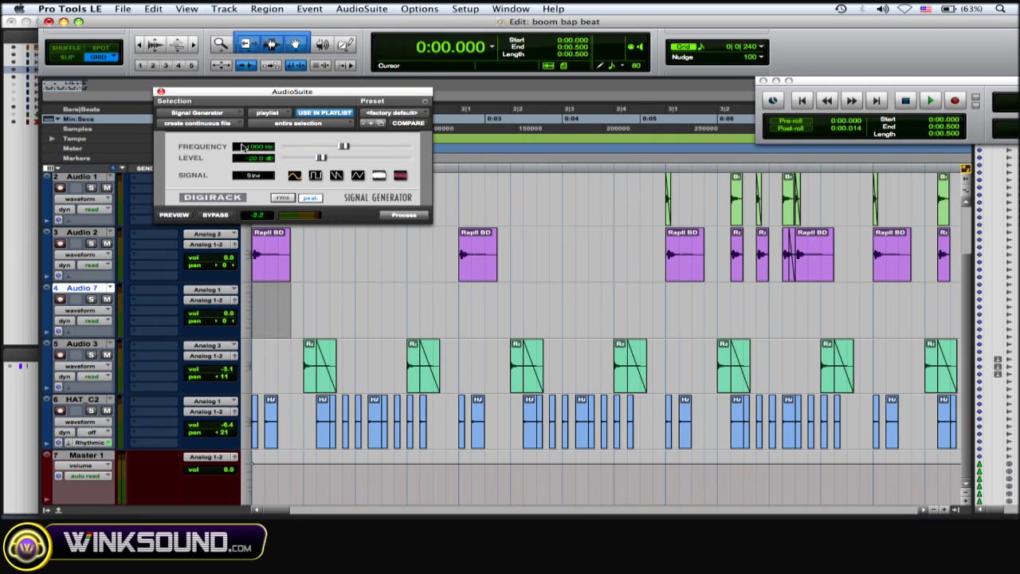
left_click(243, 147)
key("BackSpace")
key("Return")
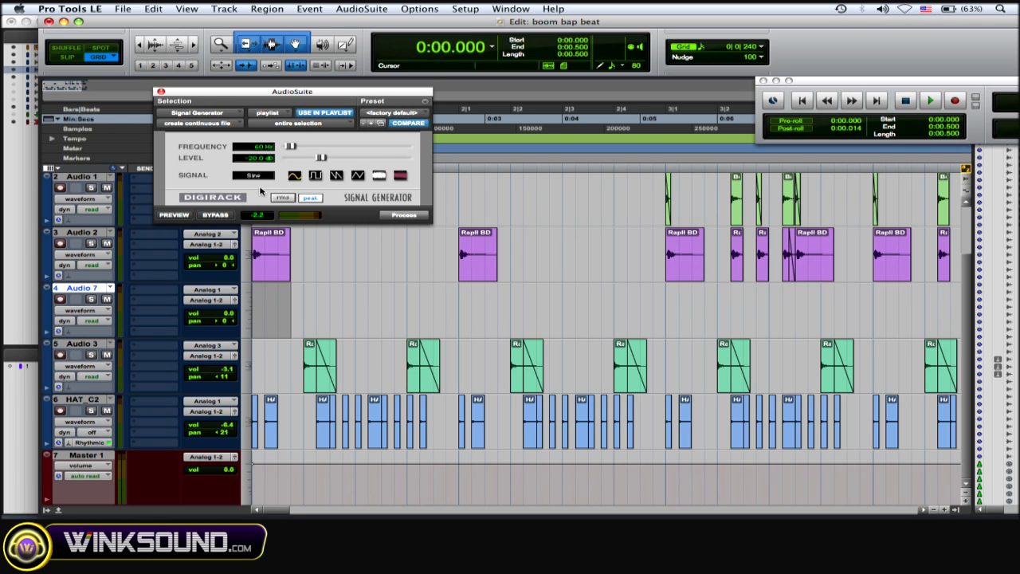
Preview sine, square and sawtooth waveforms, then render a 60 Hz sine into the selection
left_click(175, 215)
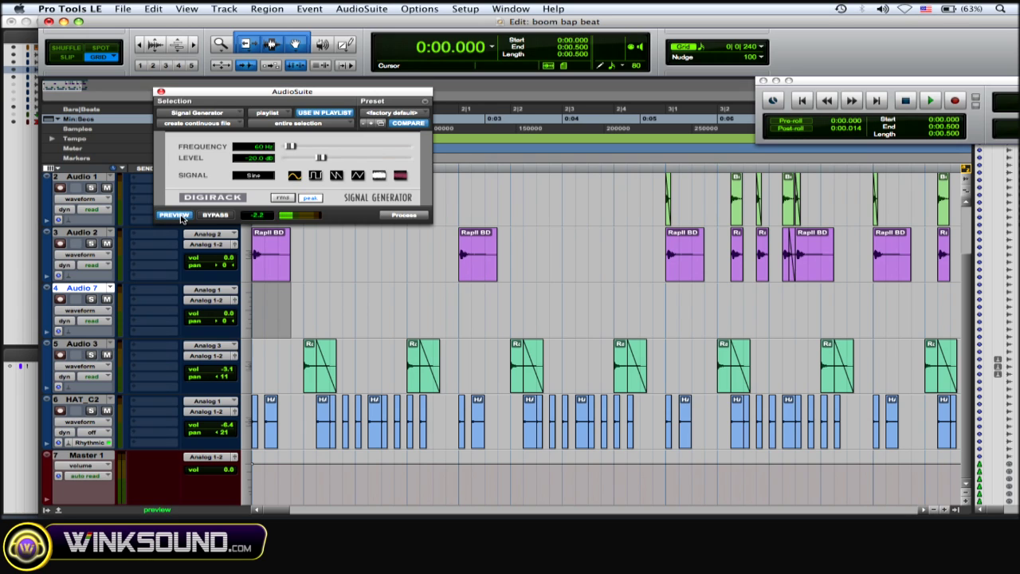
left_click(177, 216)
left_click(315, 176)
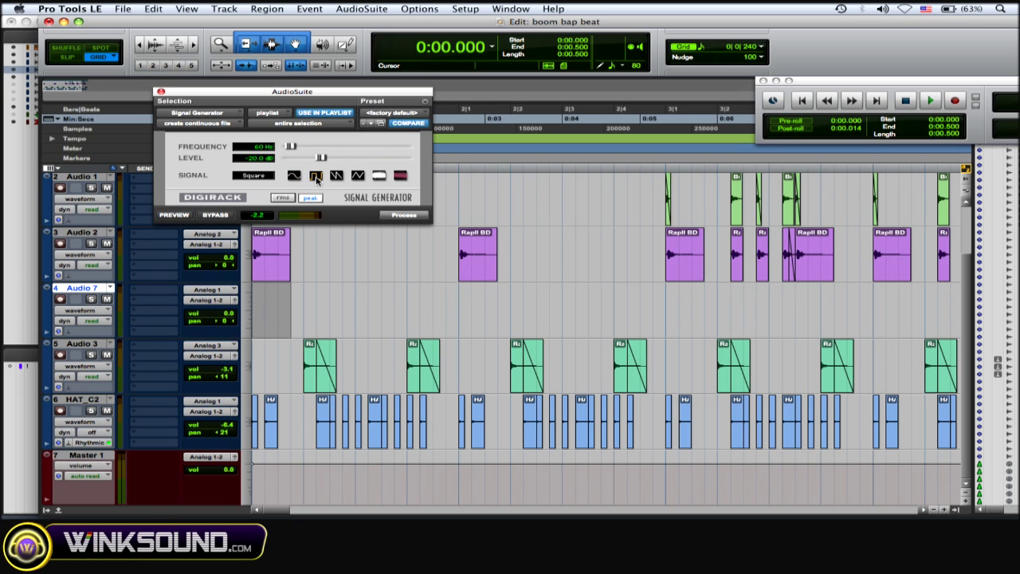
left_click(176, 215)
left_click(335, 176)
left_click(173, 217)
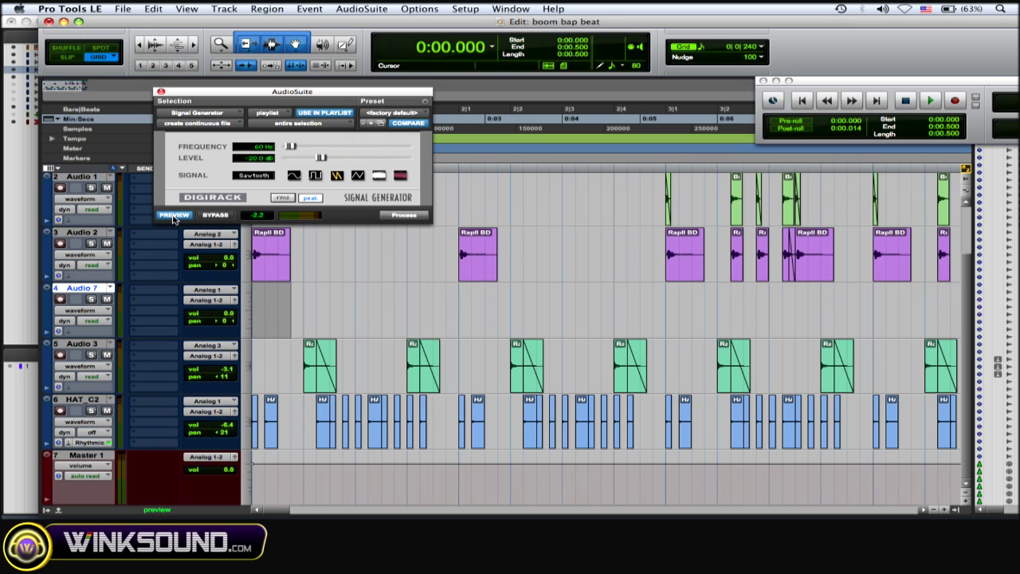
left_click(293, 176)
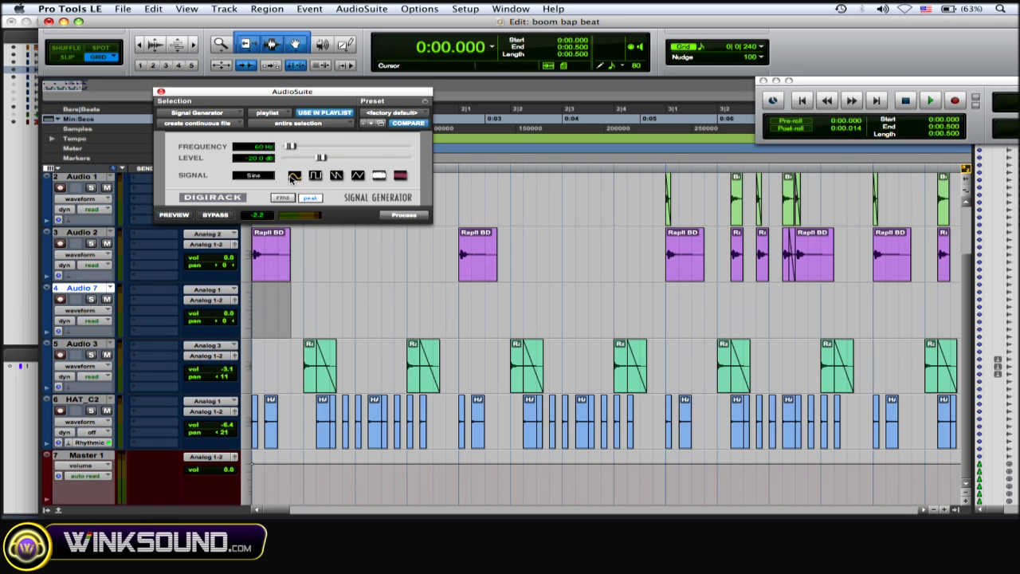
left_click(407, 216)
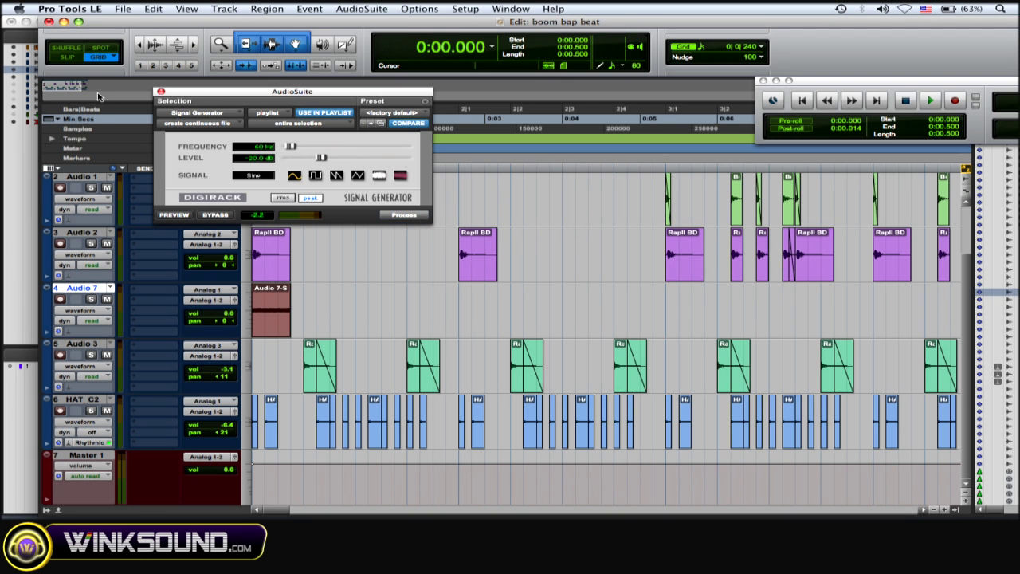
left_click(160, 92)
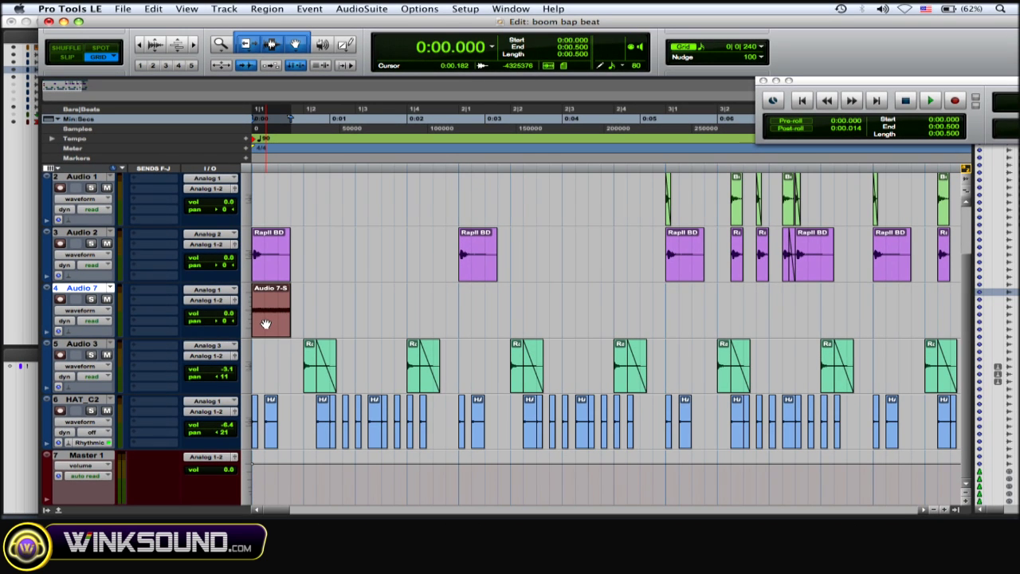
Audition the new tone region soloed with the Audio 2 kick, then unsolo both tracks
left_click(265, 324)
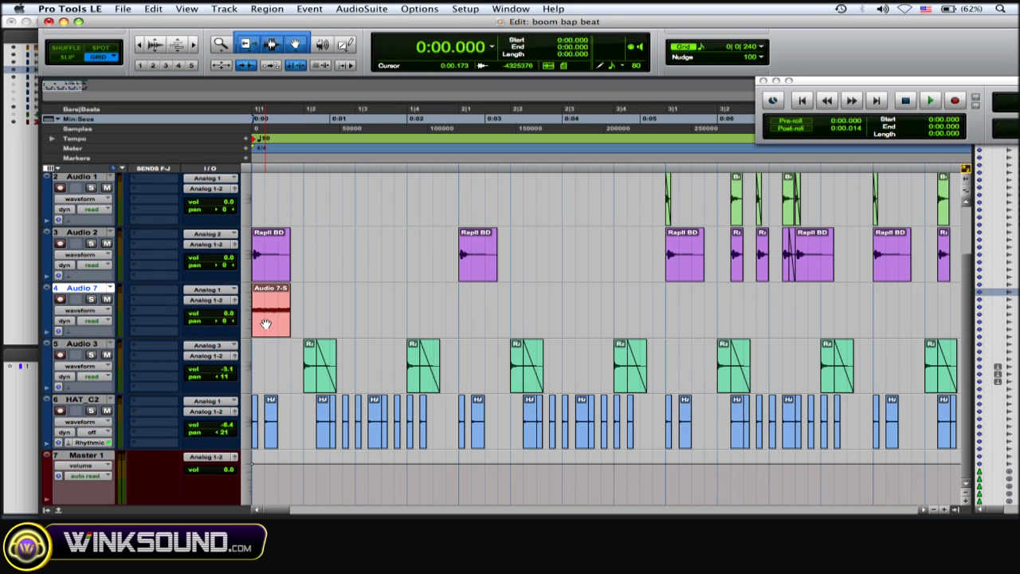
left_click(92, 299)
left_click(90, 243)
key("space")
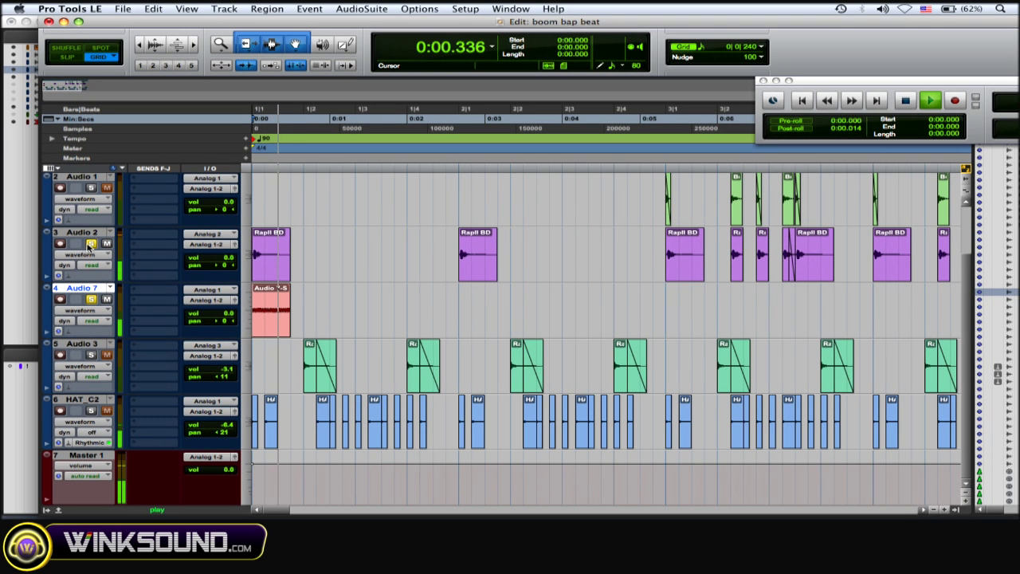
key("space")
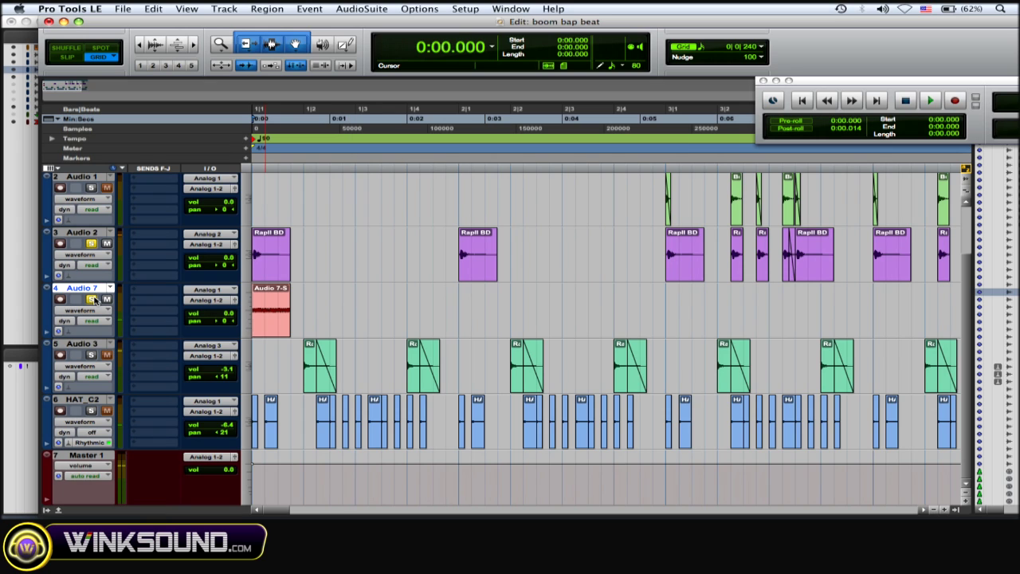
left_click(91, 299)
left_click(91, 243)
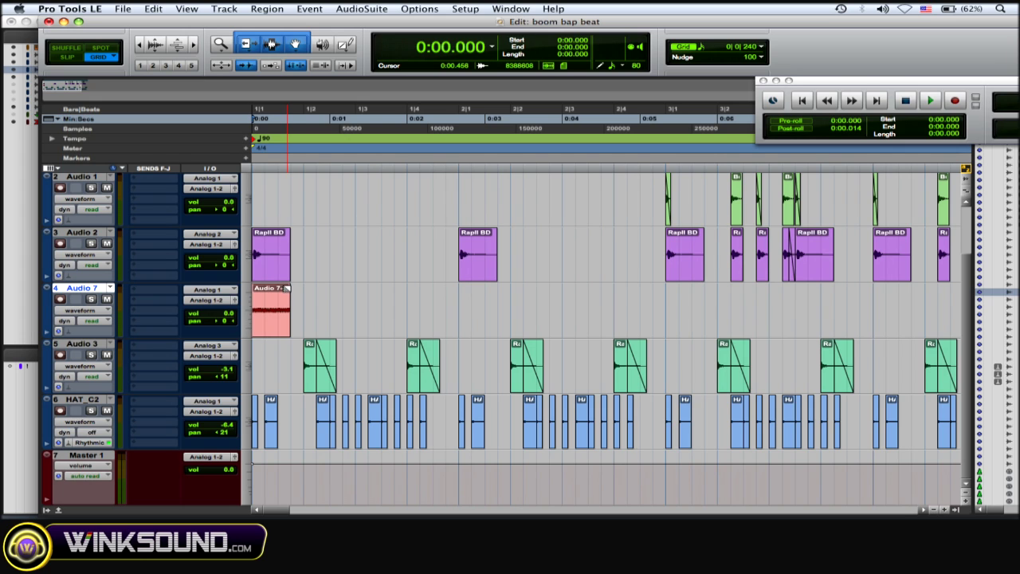
Add a fade-out to the tail of the tone region and play it back
left_click(277, 288)
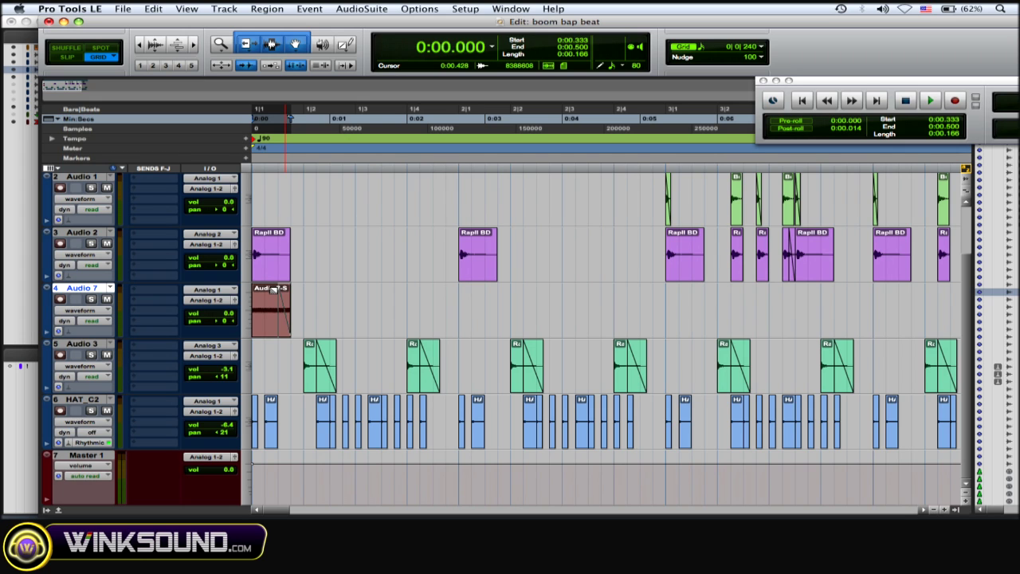
left_click(274, 290)
key("space")
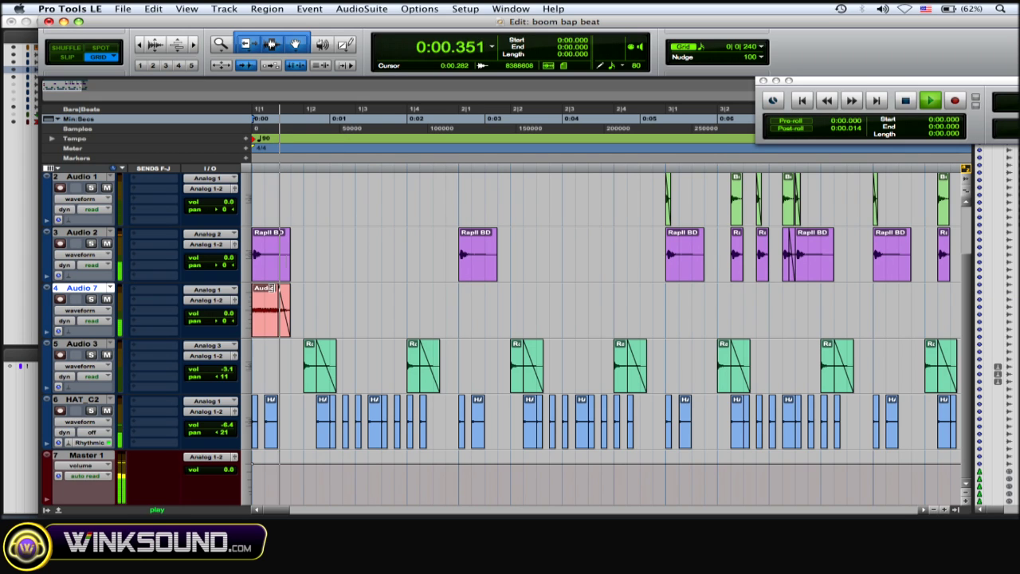
key("space")
Audition the faded tone soloed with the kick, then copy it under the second kick at 0:02.666
left_click(90, 299)
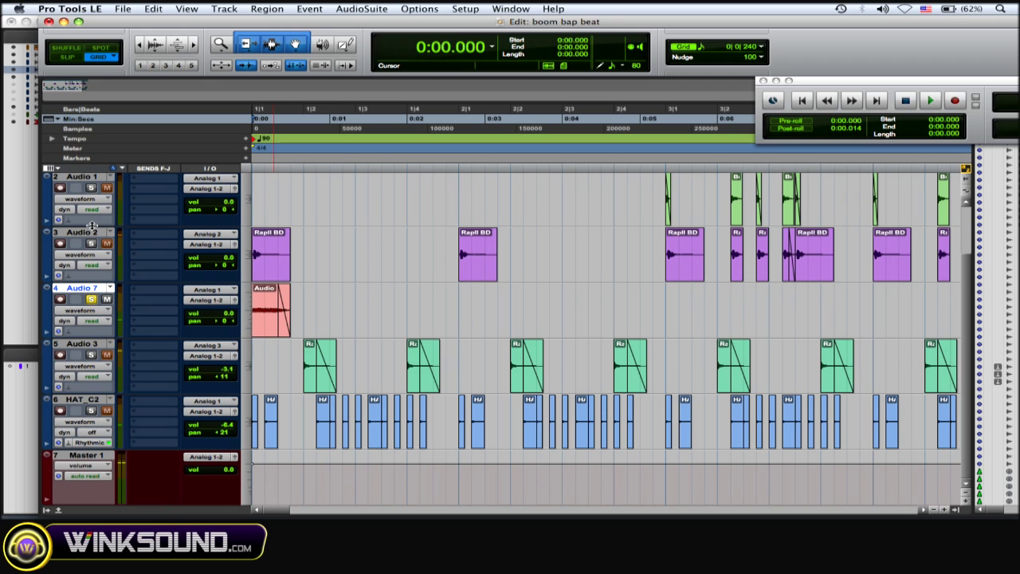
left_click(92, 243)
key("space")
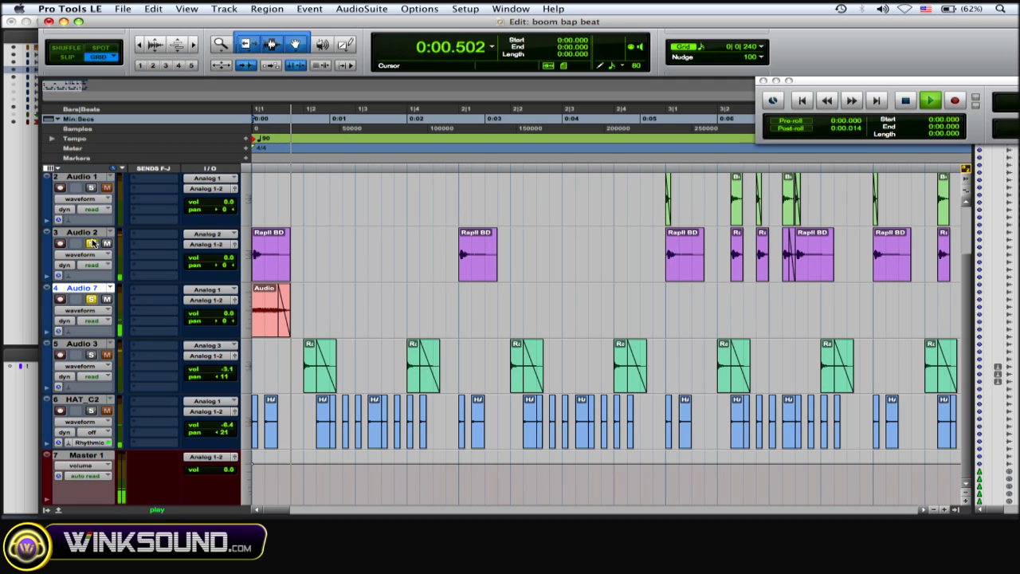
key("space")
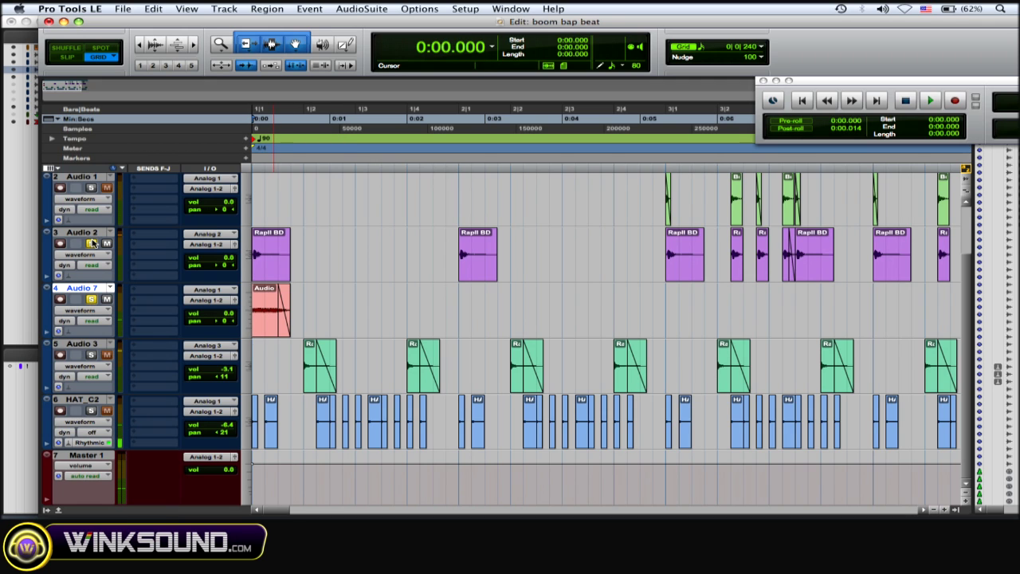
left_click(267, 323)
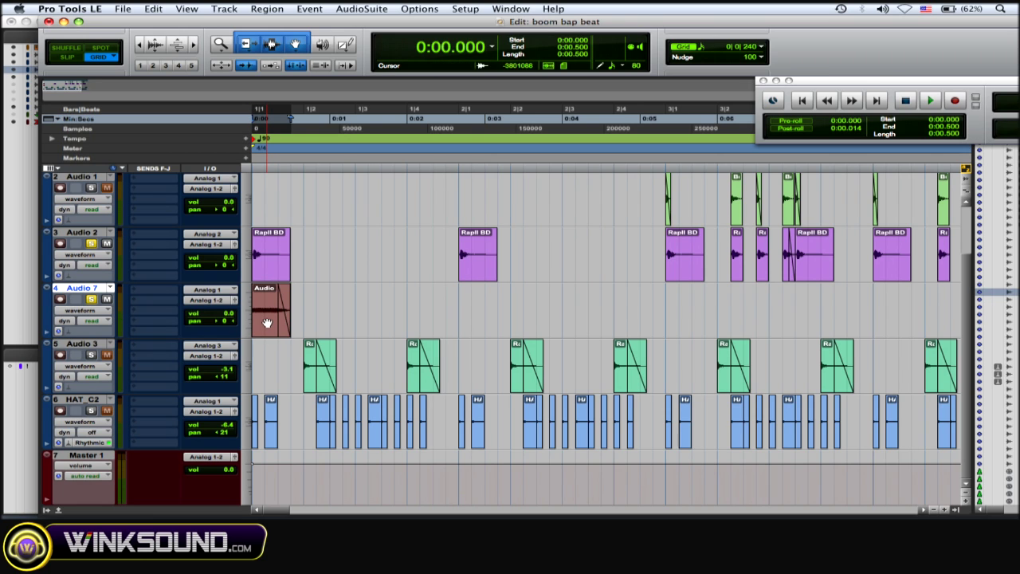
left_click_drag(268, 322, 476, 318)
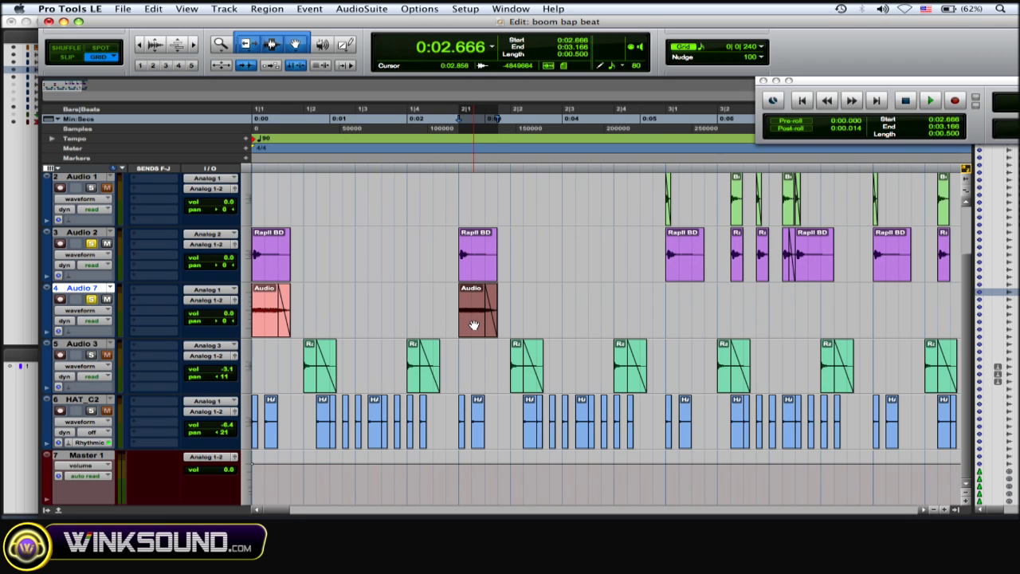
Duplicate the tone clip, move the copy to 0:05.166, then delete all tone clips from Audio 7
key("super+d")
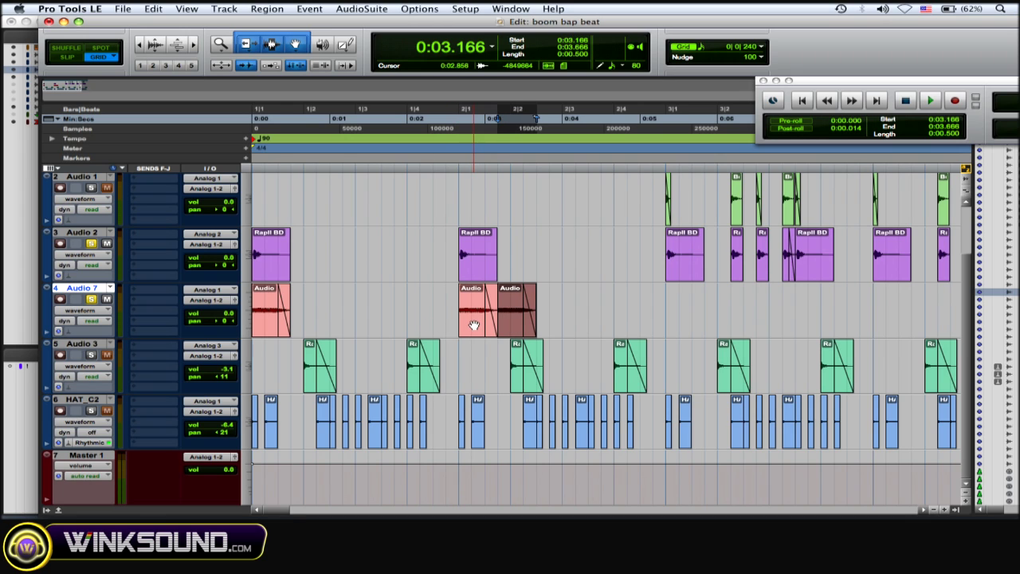
mouse_move(515, 321)
left_mouse_down()
mouse_move(688, 321)
mouse_move(365, 290)
mouse_move(221, 296)
left_mouse_up()
key("Delete")
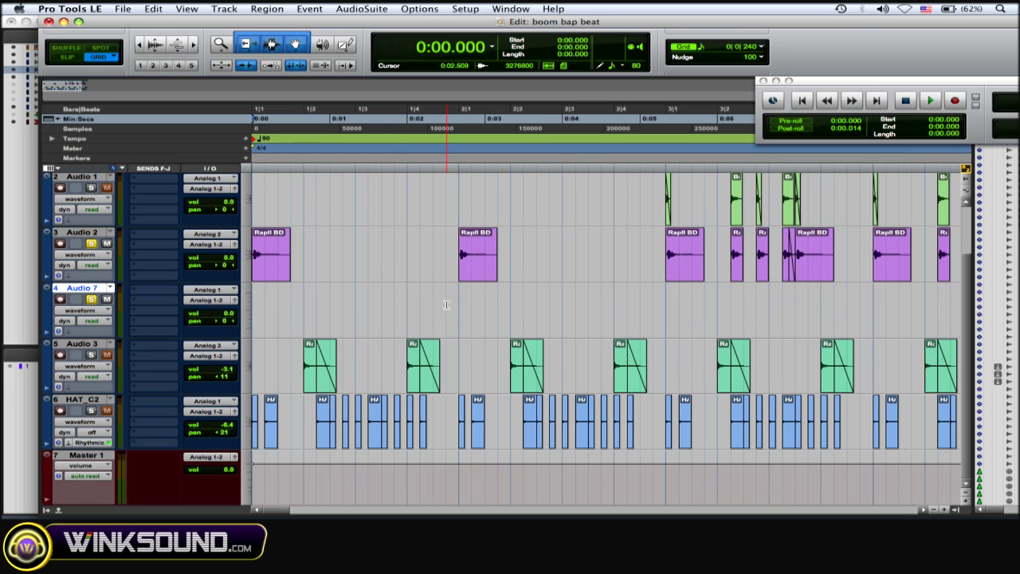
Select 0:01.166 to 0:02.666 on Audio 7 and render a 60 Hz sine there with the Signal Generator
left_click_drag(457, 300, 254, 300)
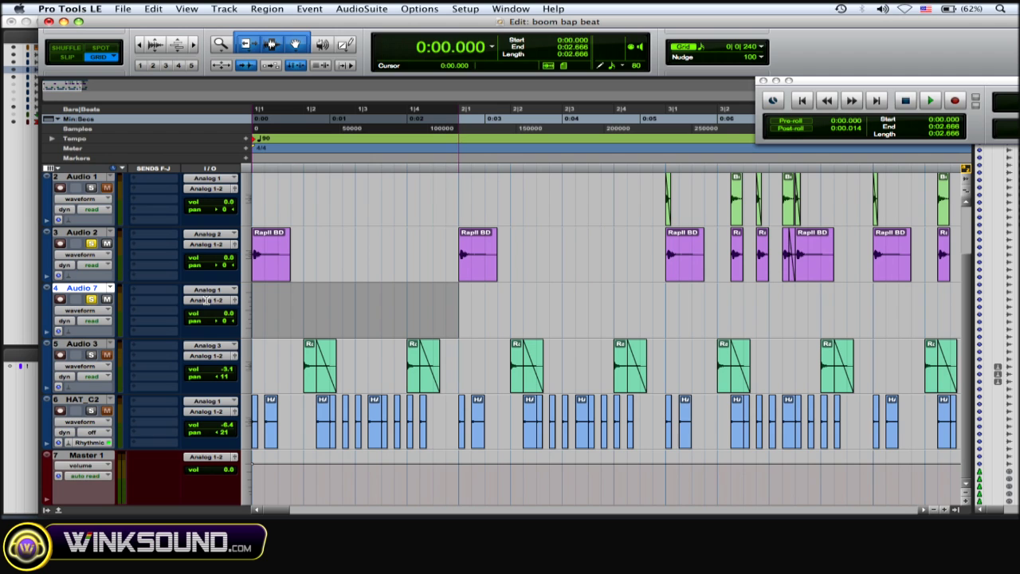
left_click(369, 8)
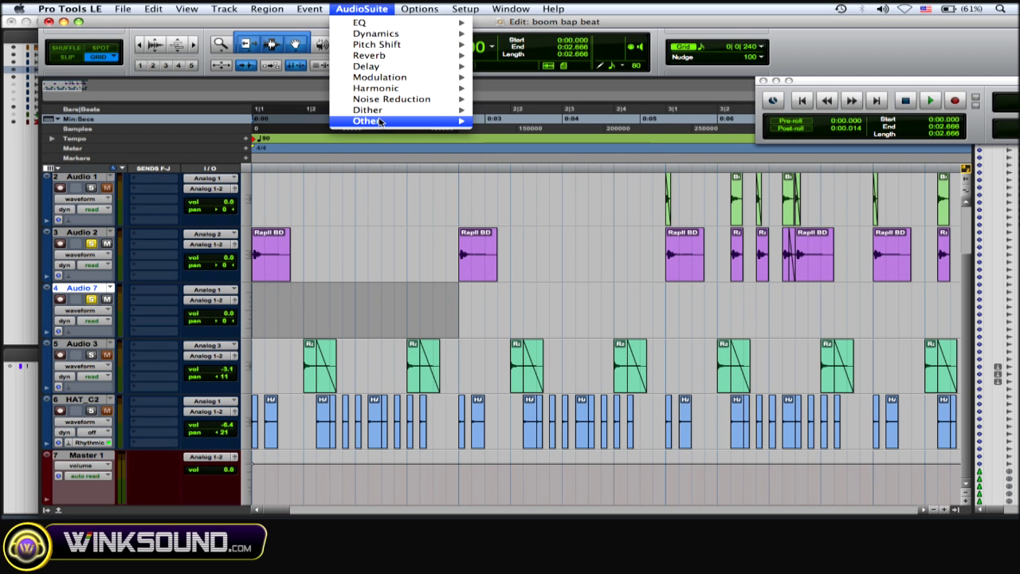
mouse_move(383, 121)
left_click(526, 197)
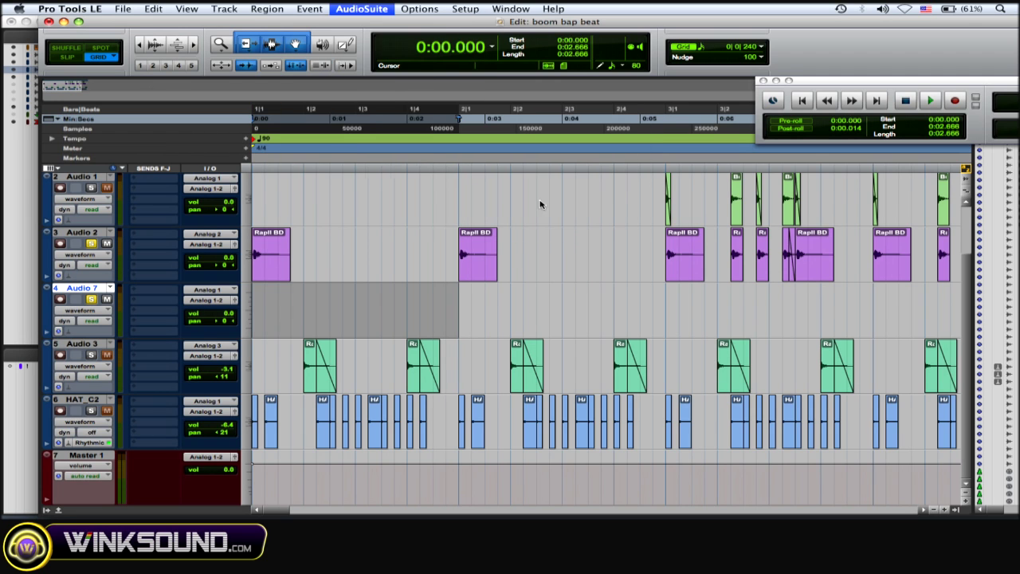
left_click(249, 147)
key("BackSpace")
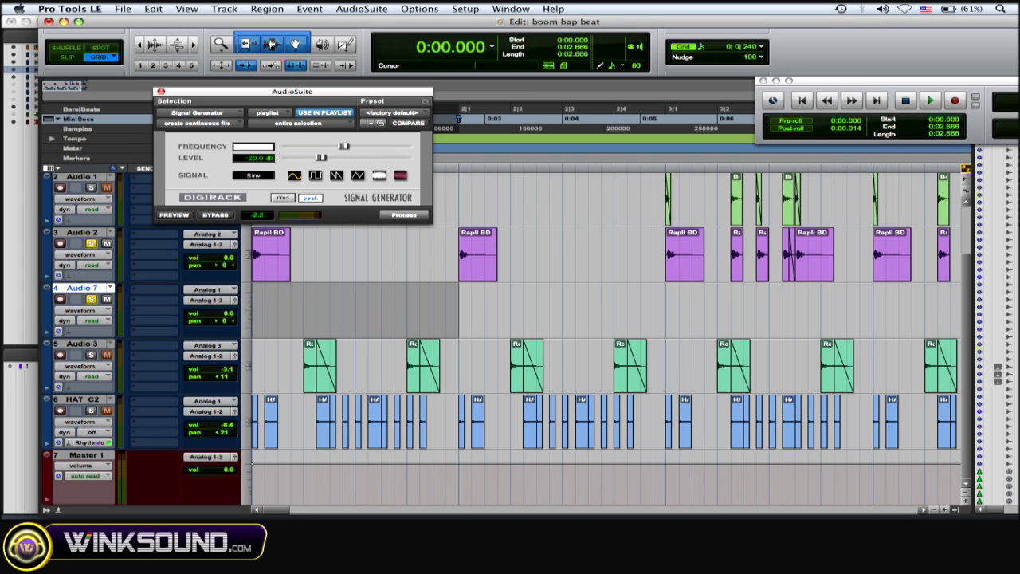
key("Return")
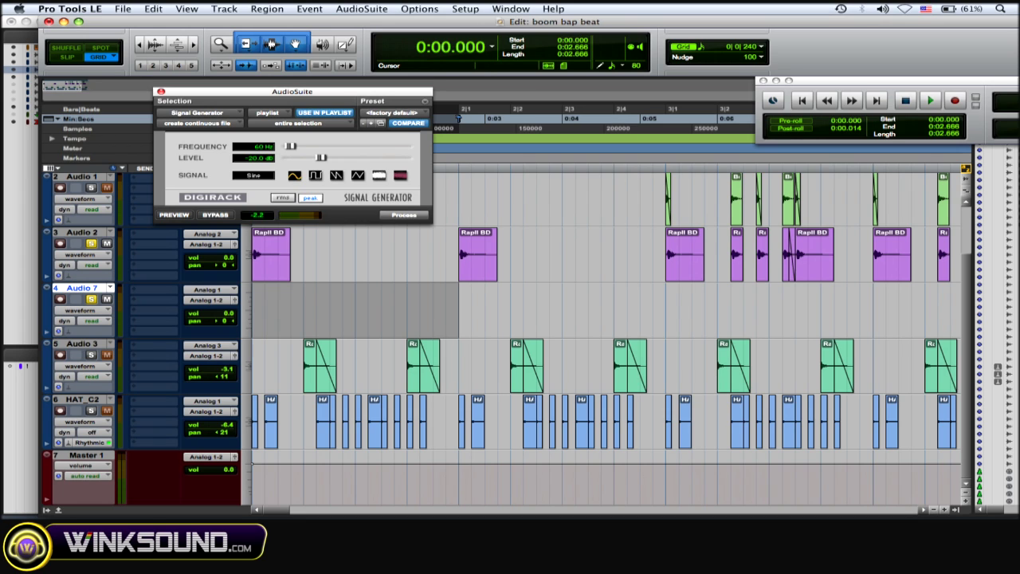
left_click(405, 215)
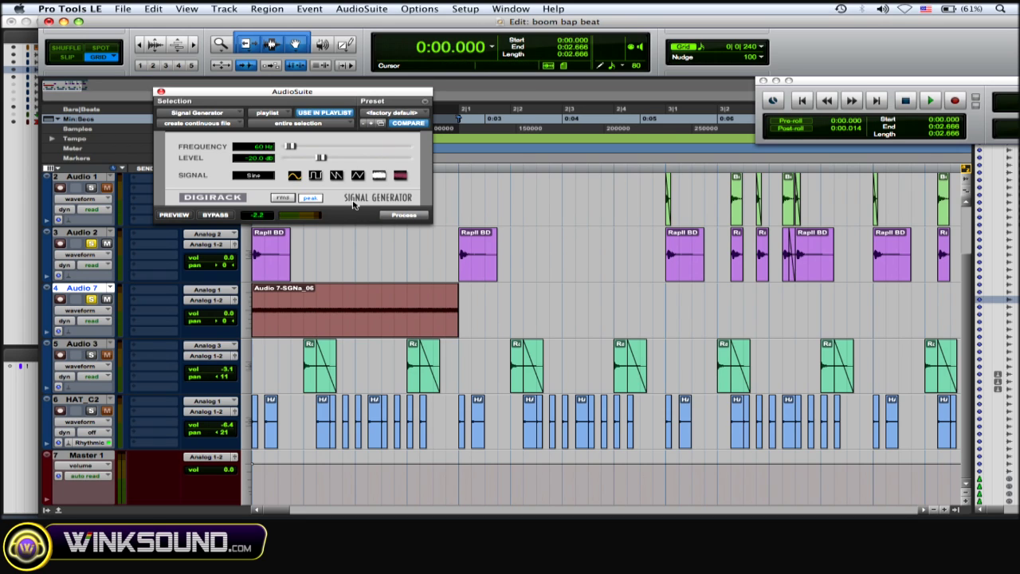
left_click(160, 92)
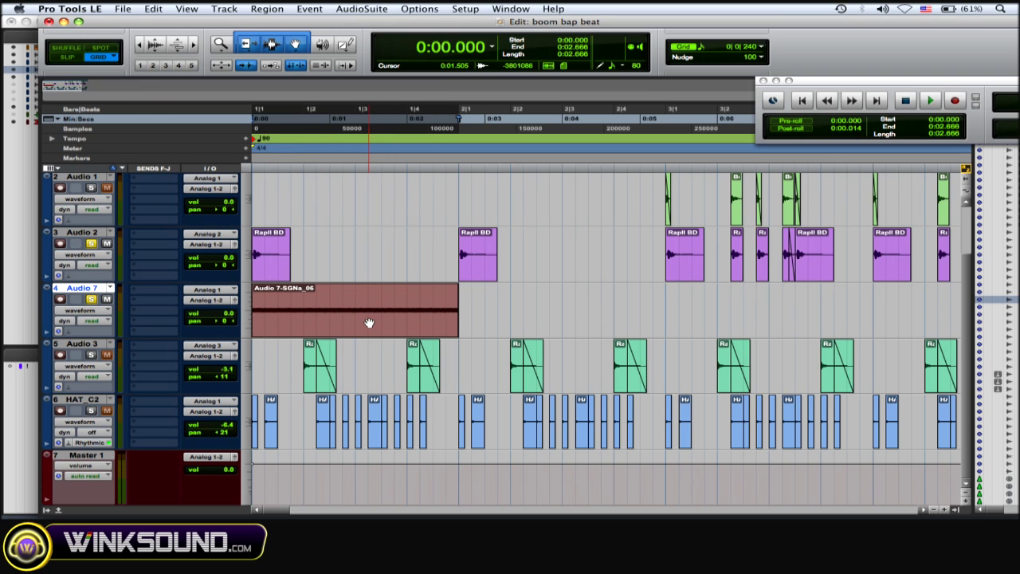
Repeat the tone region along Audio 7, undo the extra last copy, and return to the start
key("super+d")
key("super+d")
key("super+d")
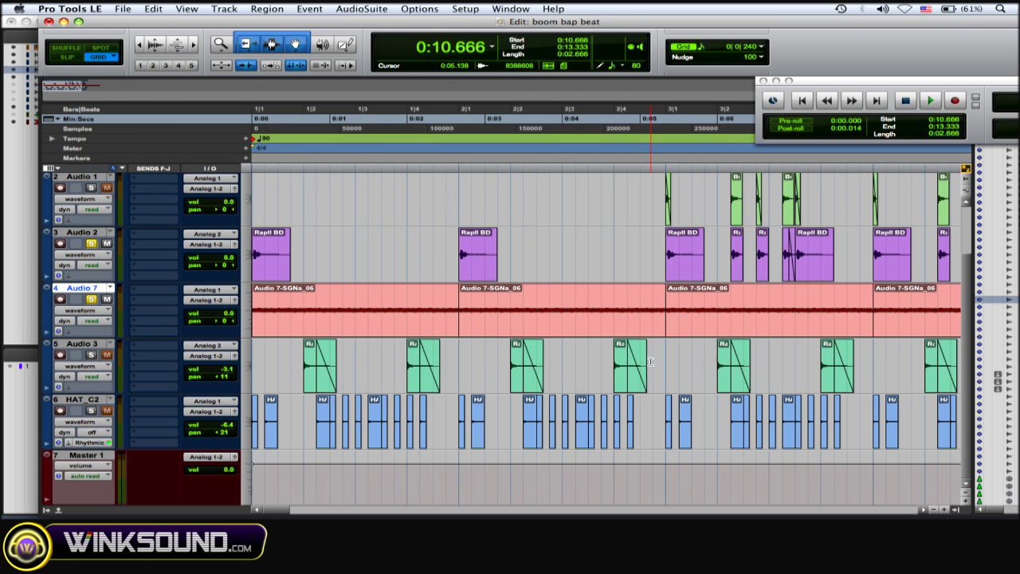
scroll(647, 361, "right", 5)
key("super+z")
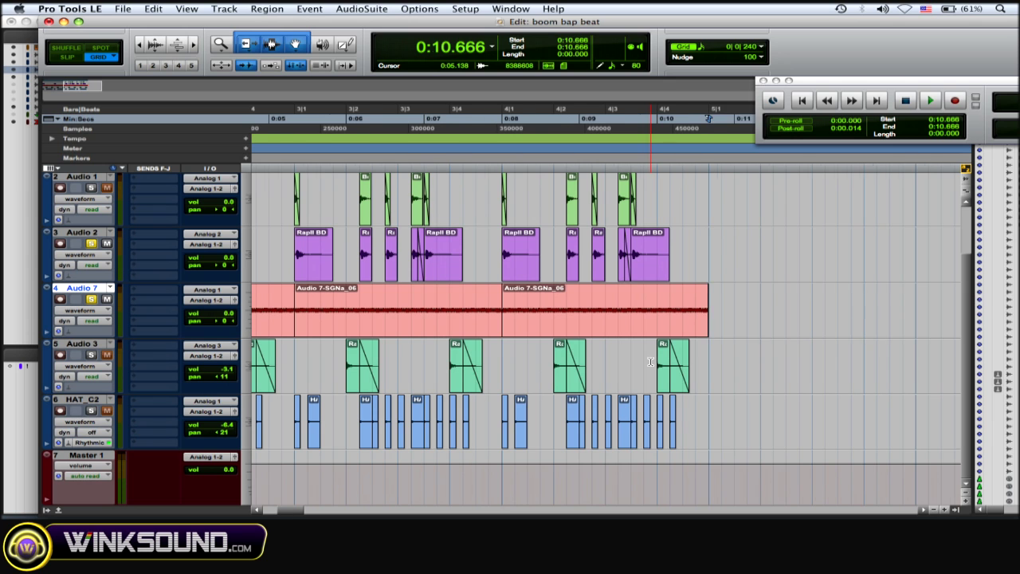
key("Return")
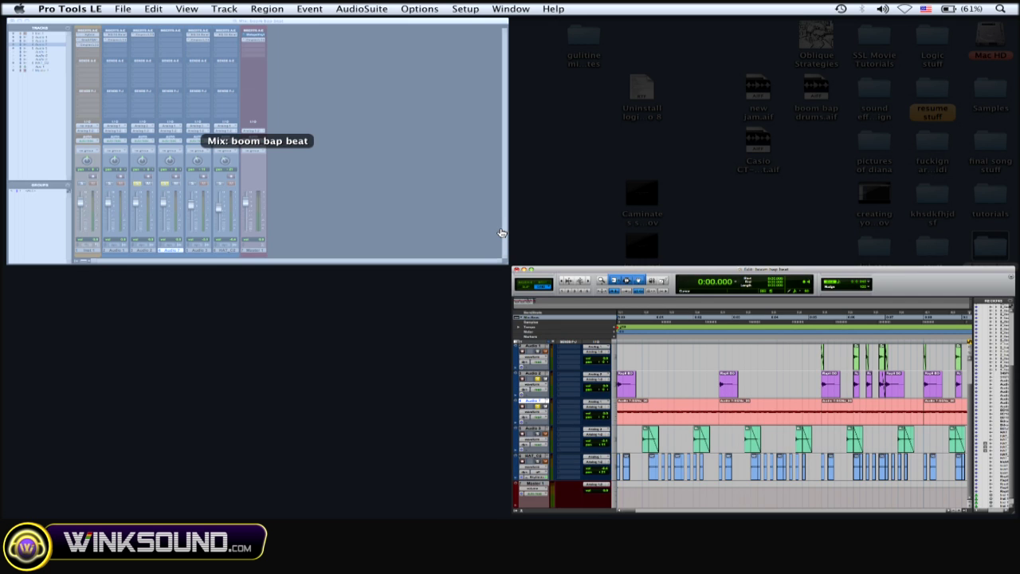
In the Mix window, add a Bus 1 (Mono) send on Audio 2 with its level at 0.0 dB
left_click(499, 232)
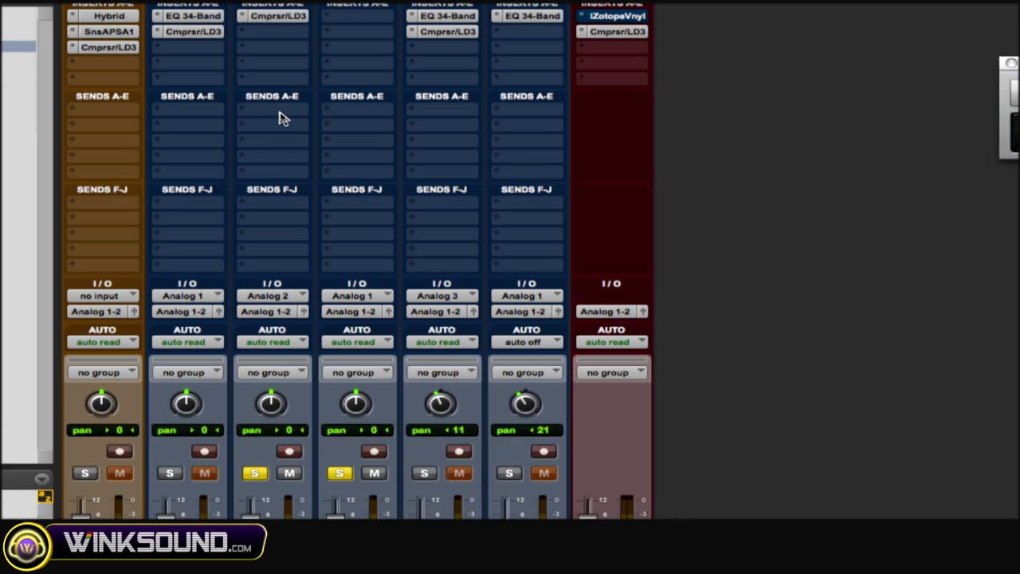
left_click(277, 113)
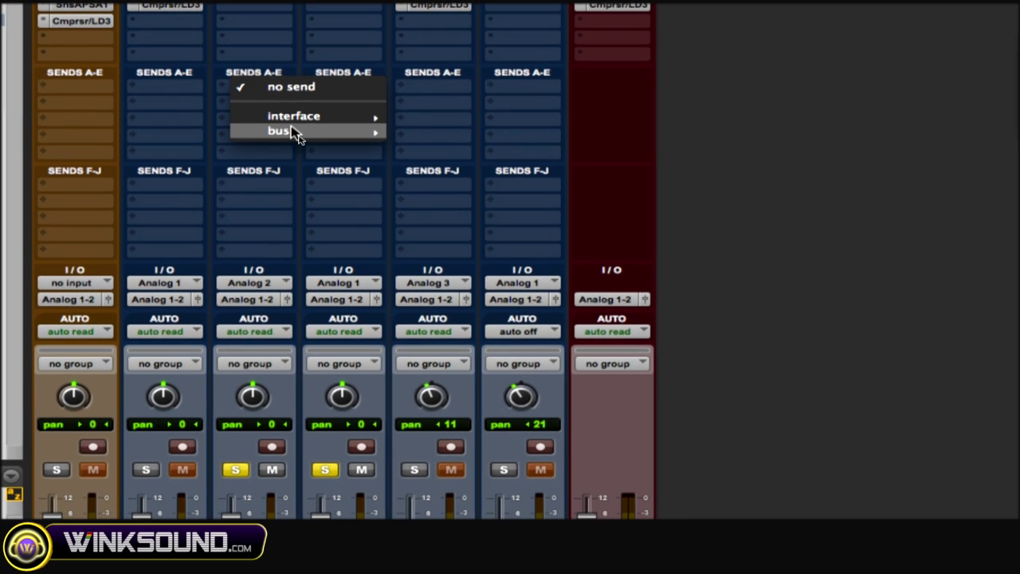
mouse_move(295, 134)
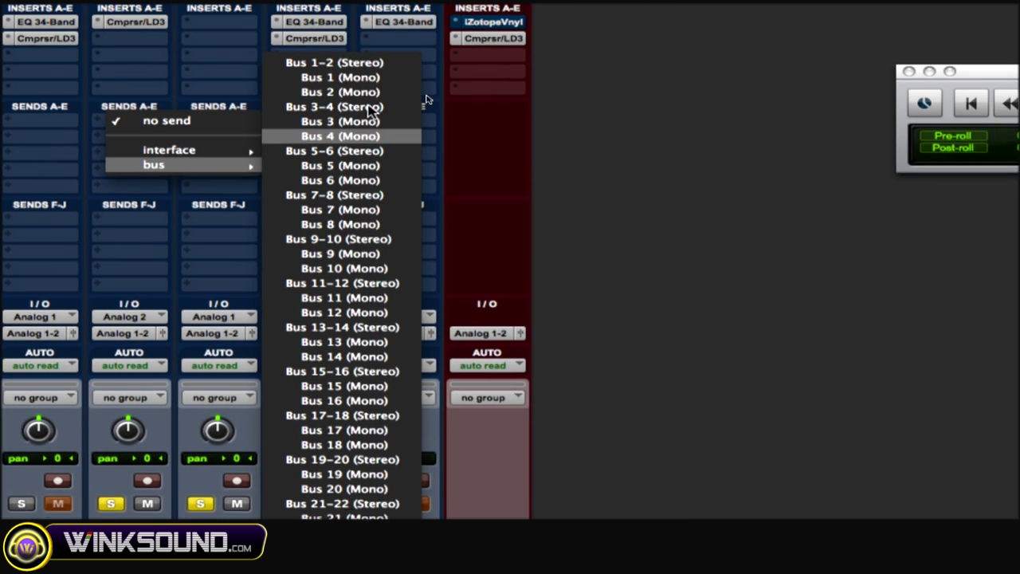
left_click(351, 96)
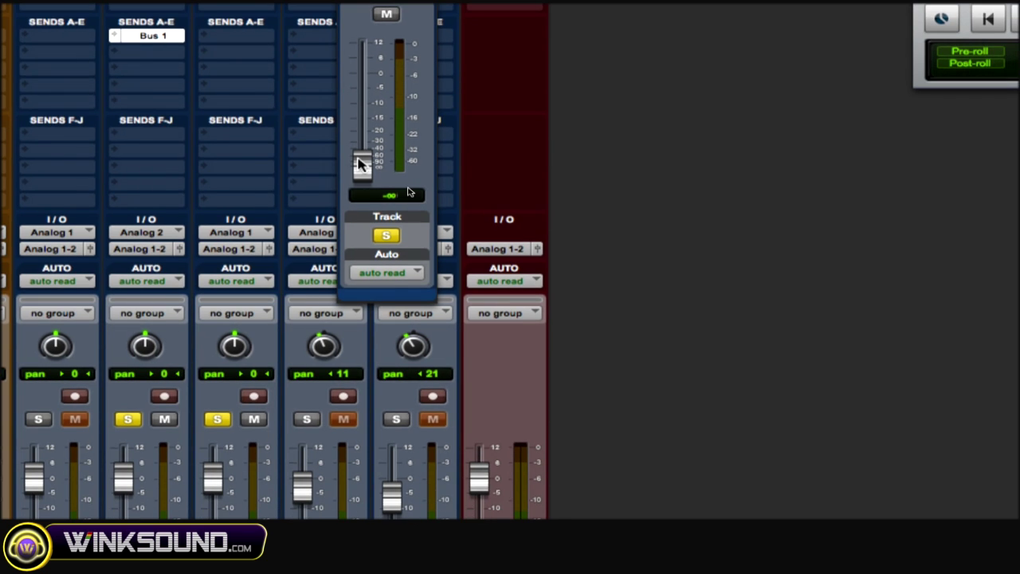
left_click(360, 164, "alt")
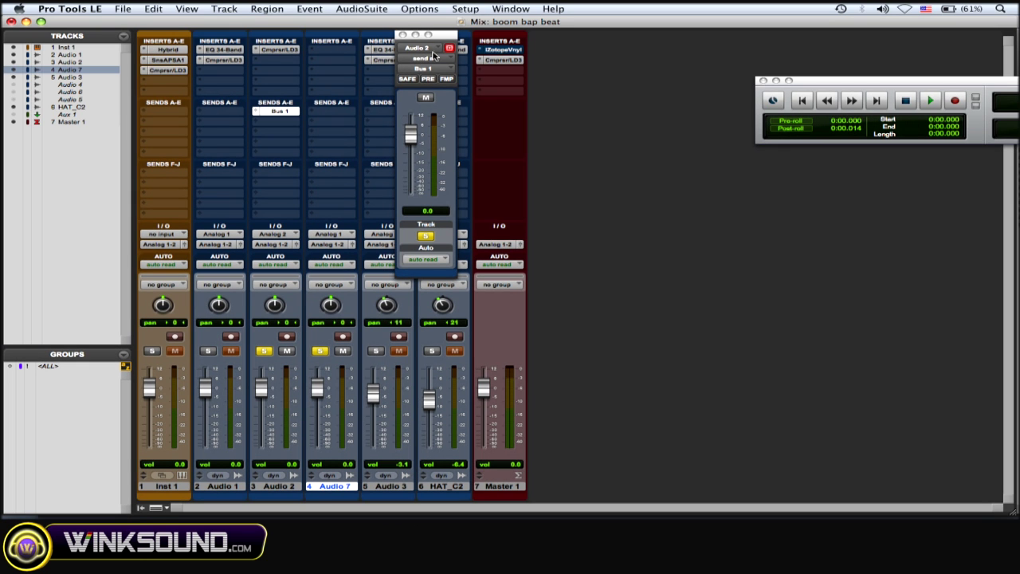
left_click(403, 36)
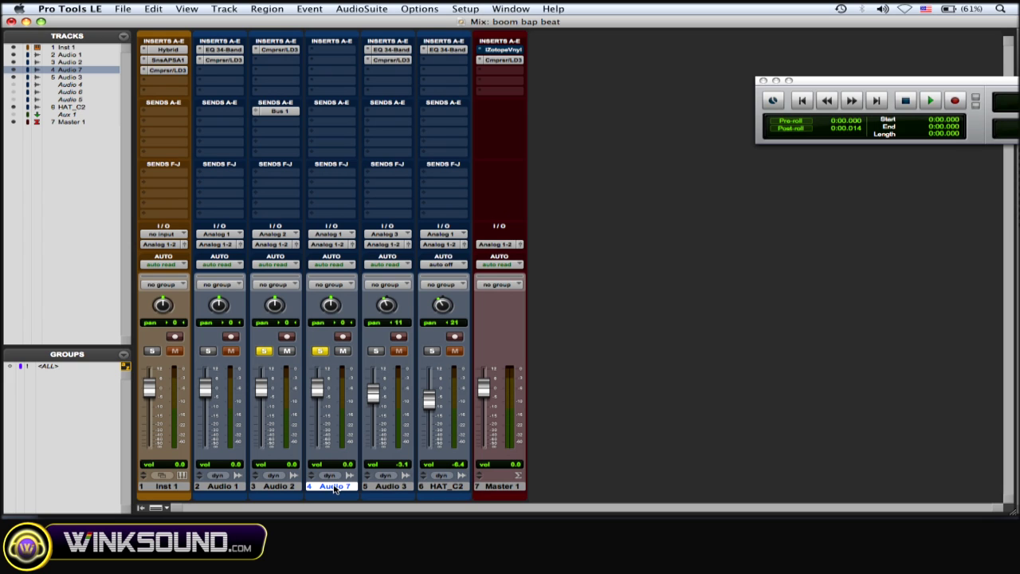
left_click(321, 51)
Insert Expander/Gate Dyn 3 on Audio 7, set its key input to Bus 1, and enable the external side-chain
mouse_move(343, 68)
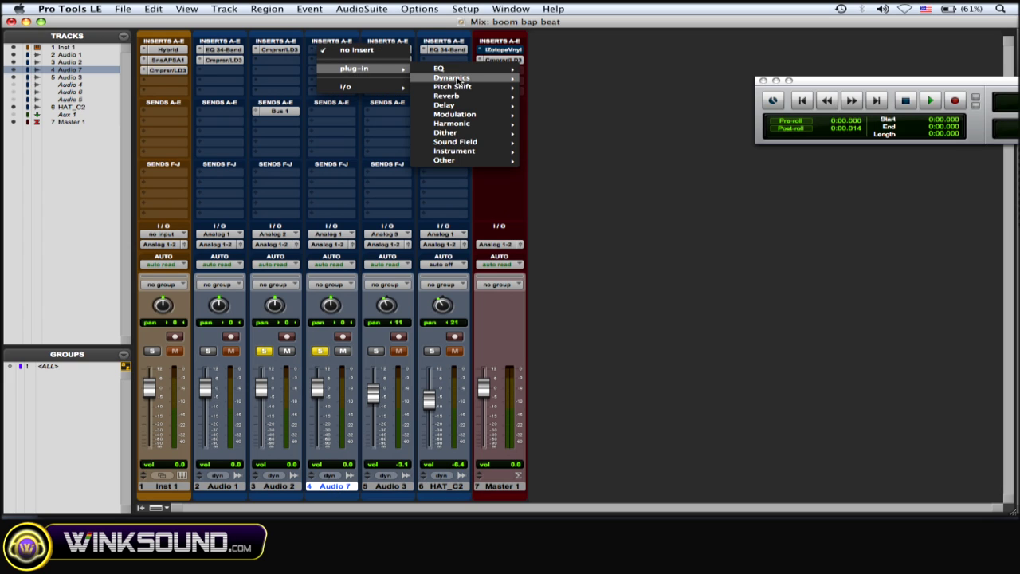
mouse_move(472, 79)
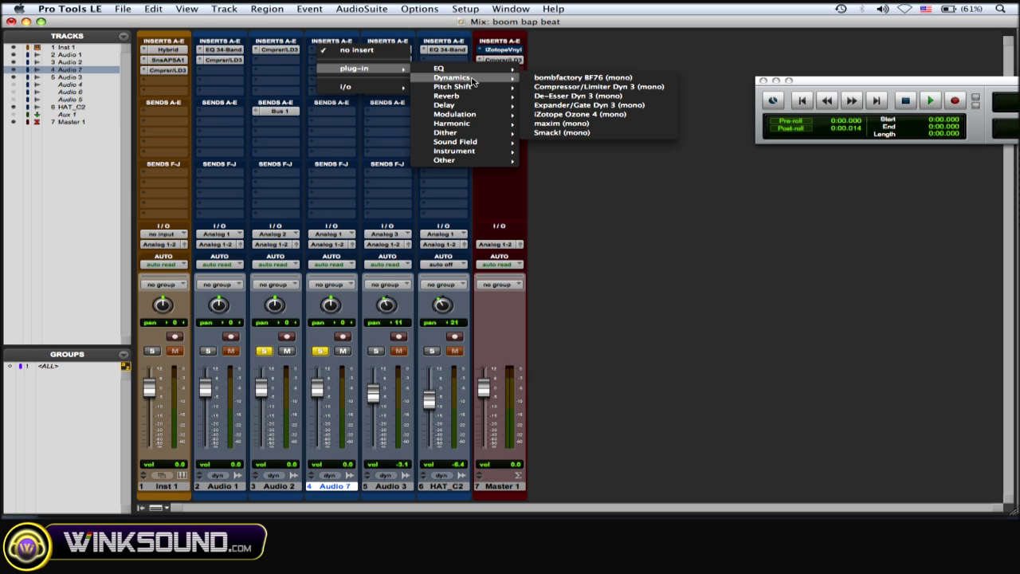
left_click(590, 106)
left_click_drag(455, 81, 442, 86)
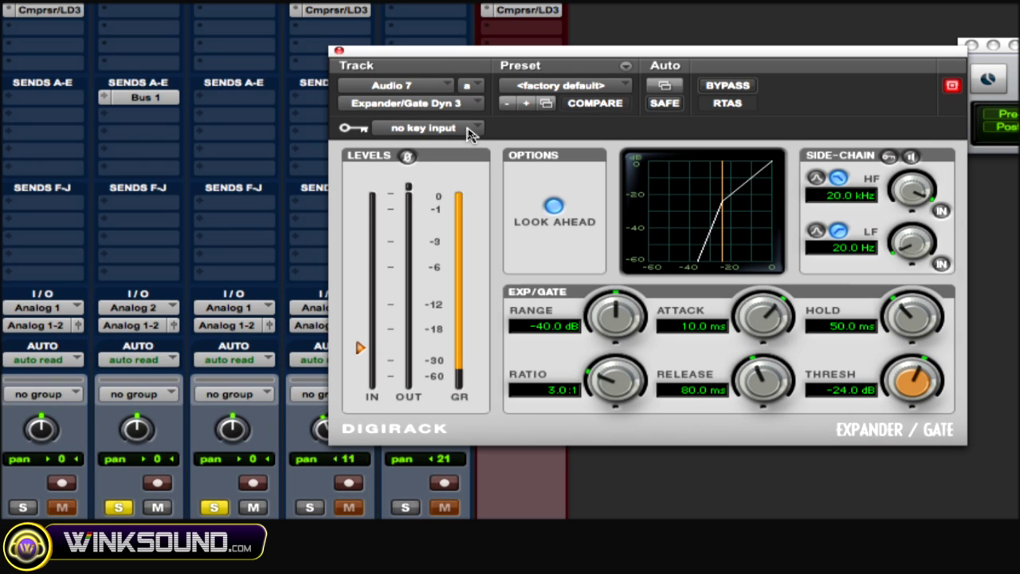
left_click(470, 130)
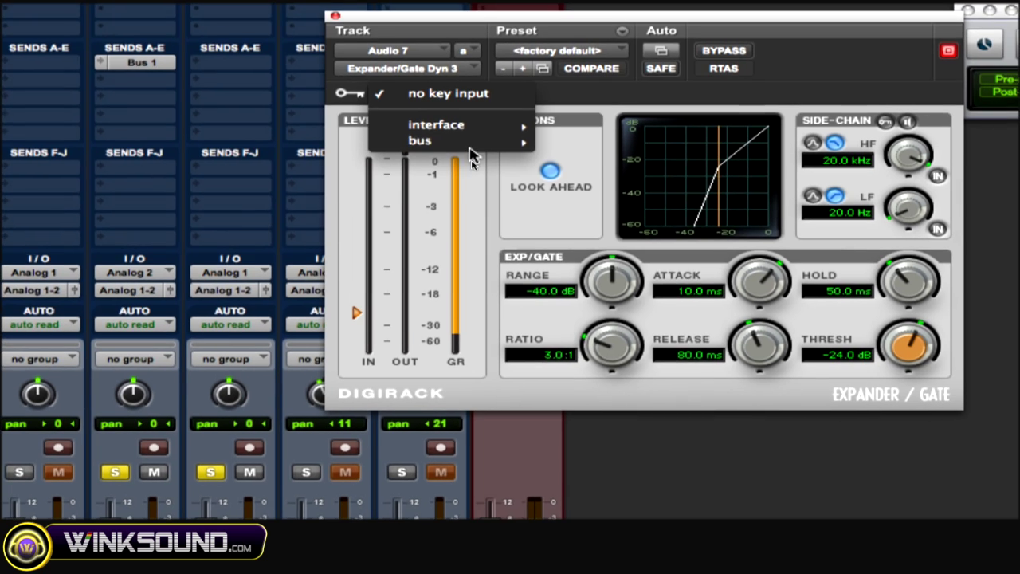
mouse_move(483, 146)
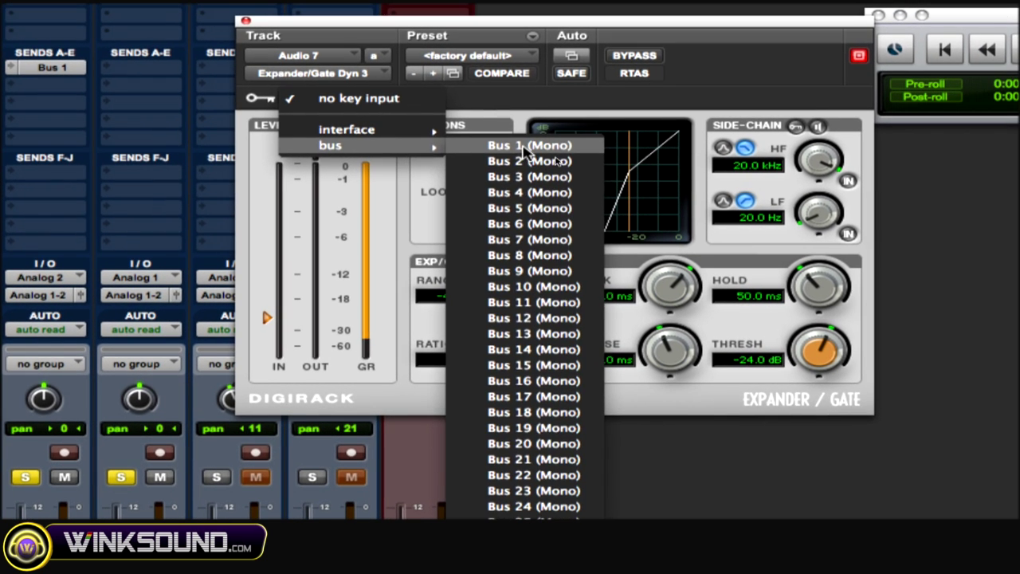
left_click(550, 143)
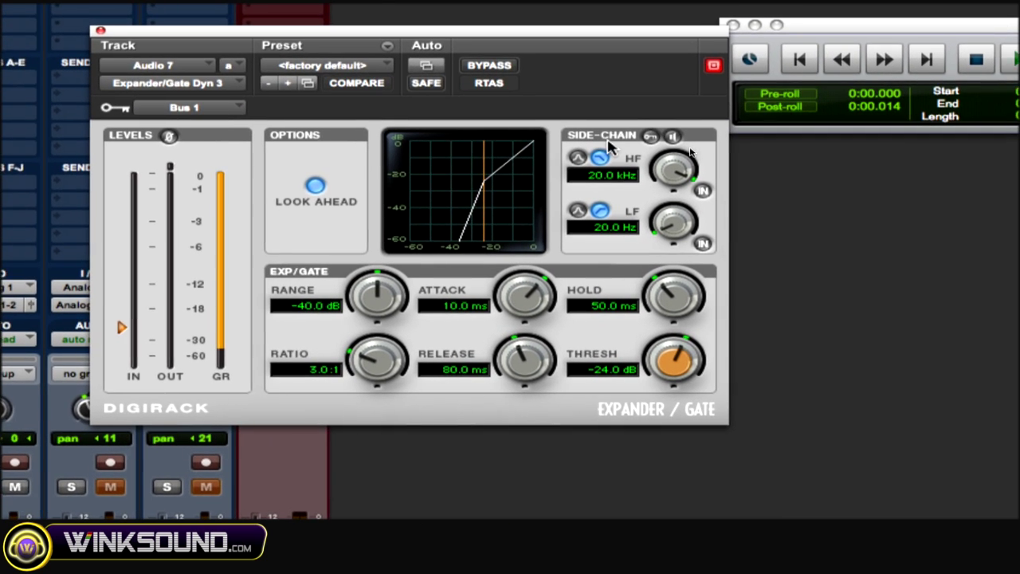
left_click(651, 136)
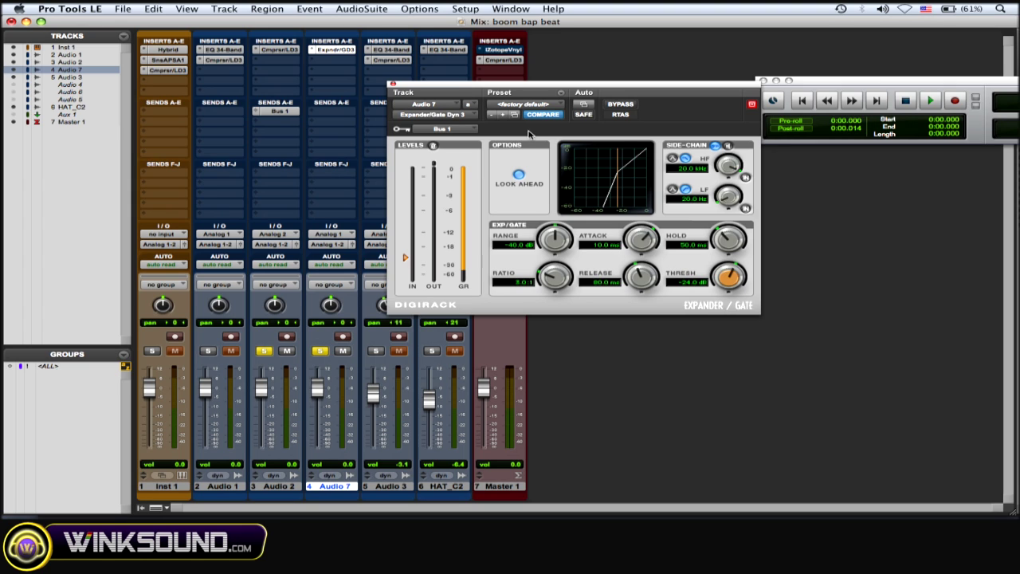
During playback, set the gate's Hold to 21.7 ms and Release to 57.3 ms, then close the plug-in window
key("space")
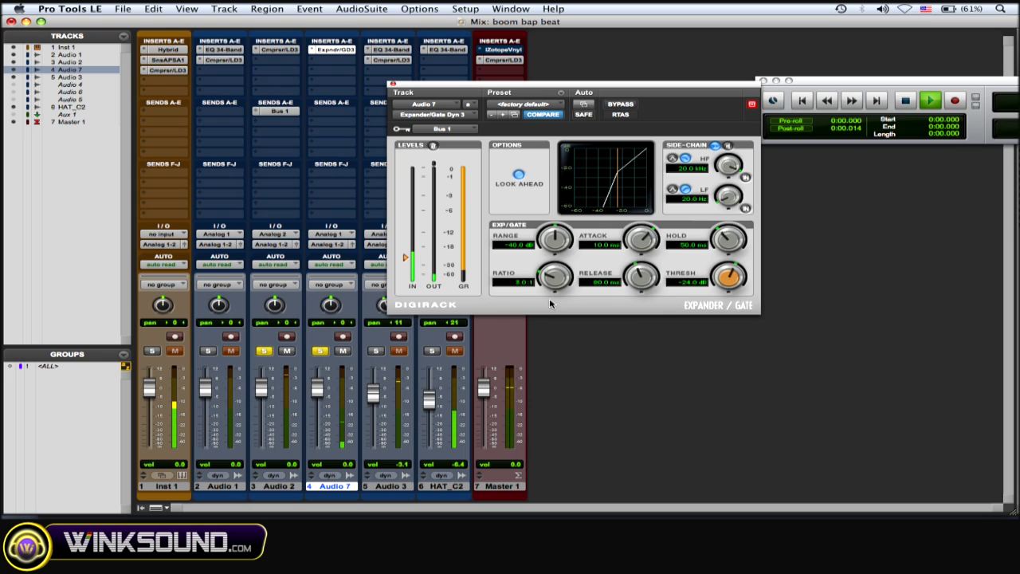
left_click_drag(718, 238, 715, 250)
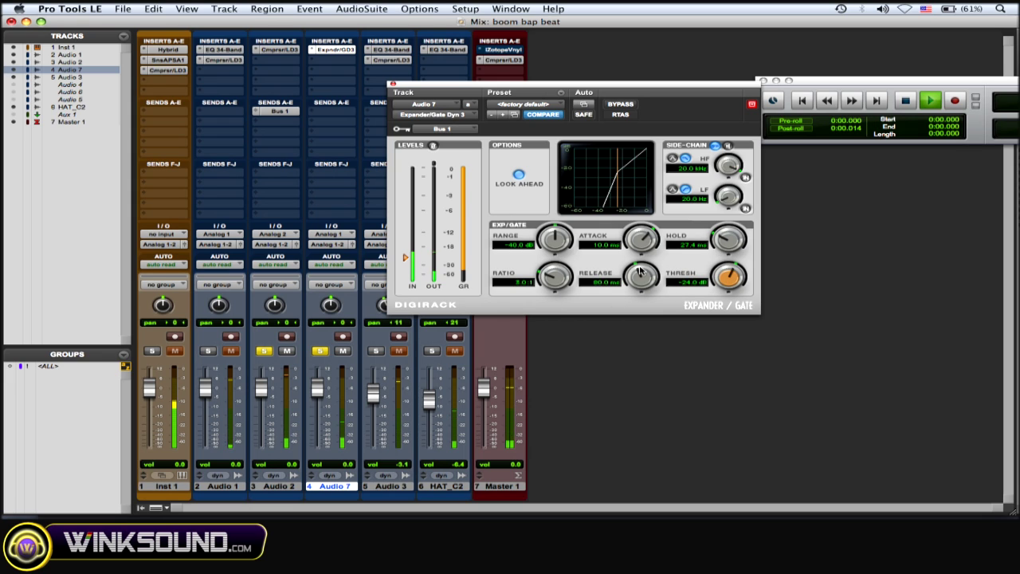
left_click_drag(638, 272, 637, 276)
key("space")
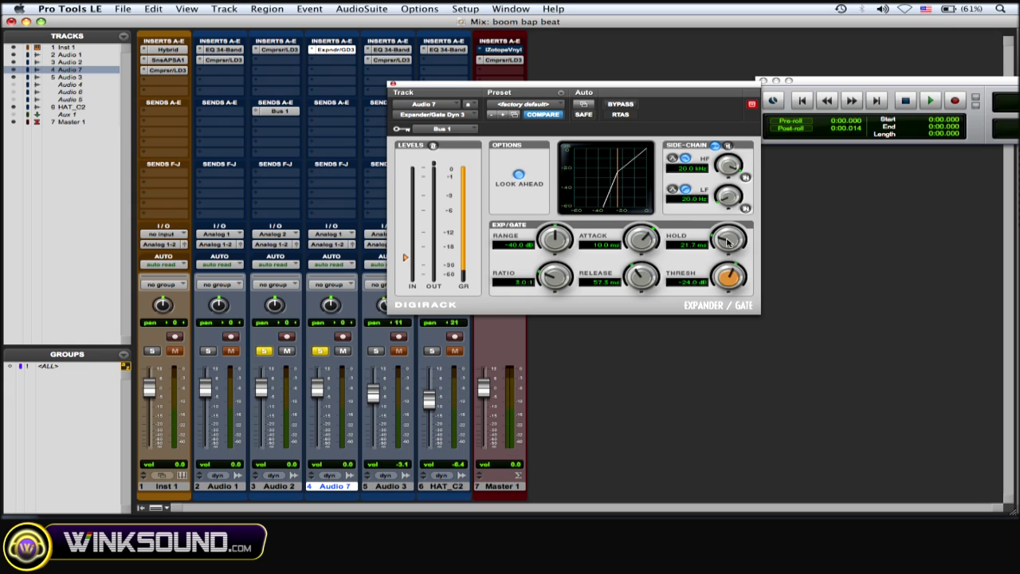
left_click(390, 84)
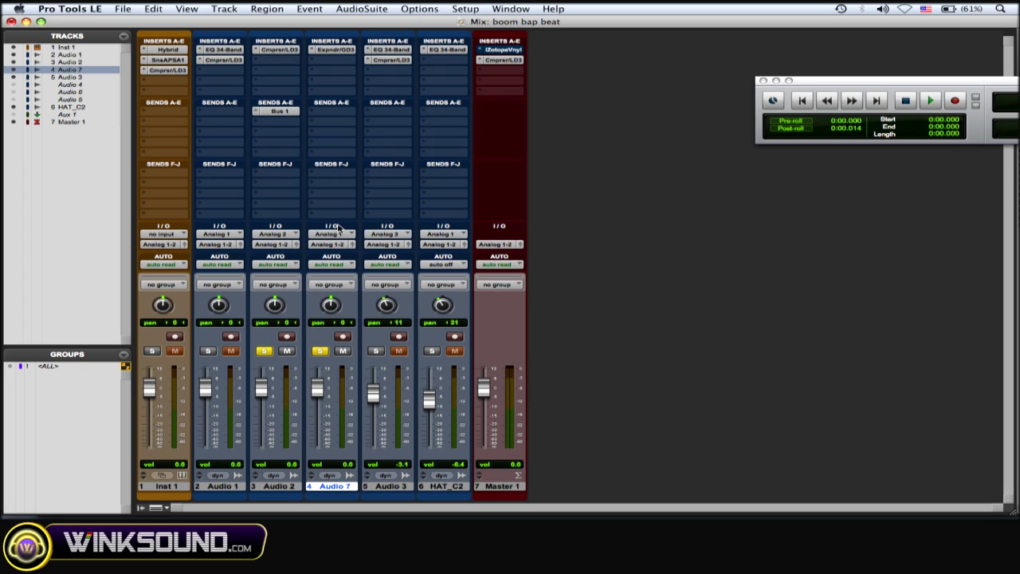
Unsolo Audio 7 and Audio 2, delete the gated tone track, and create a new mono Audio 7 track
left_click(322, 352)
left_click(266, 352)
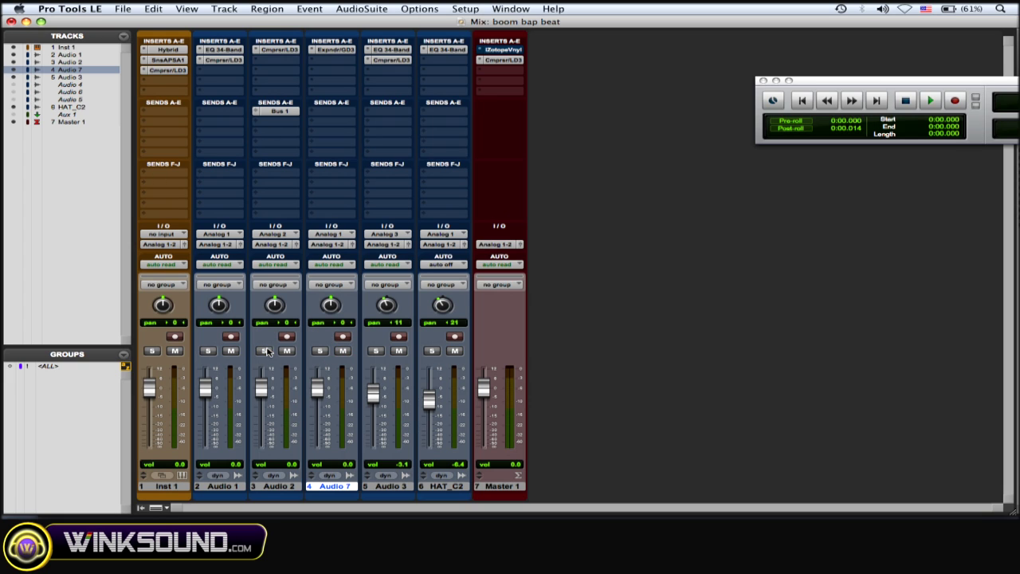
left_click(224, 9)
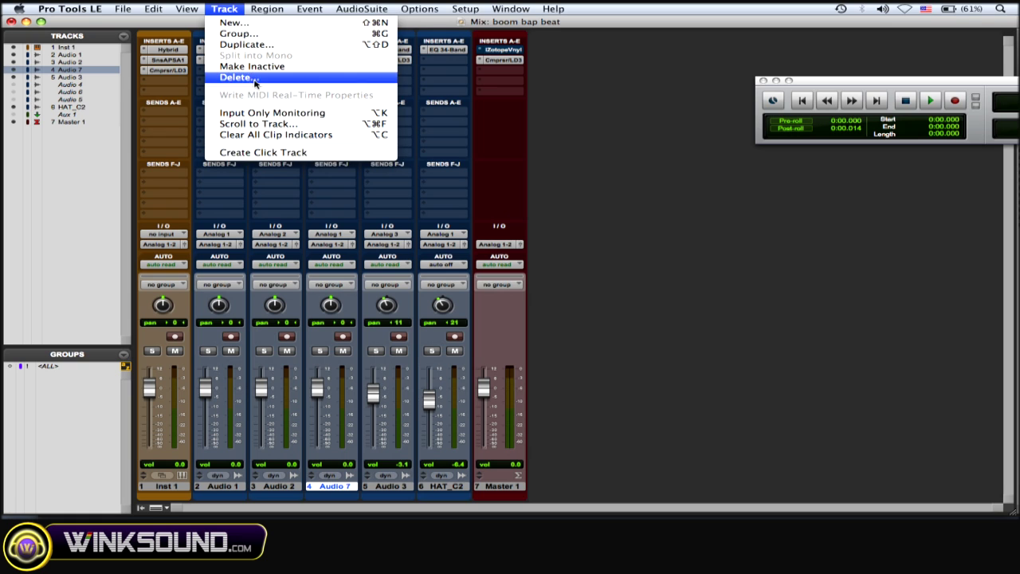
left_click(257, 83)
left_click(626, 166)
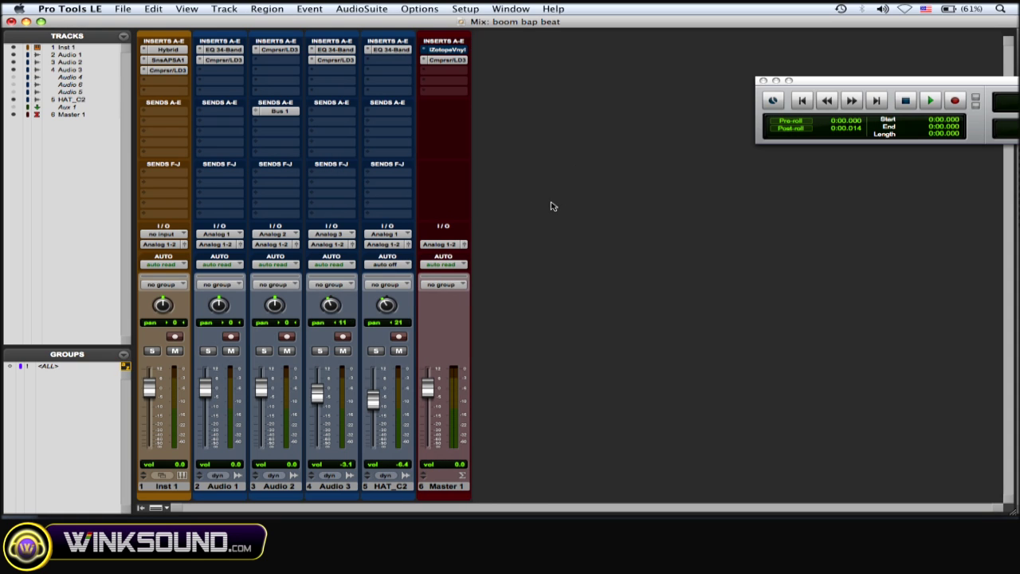
key("super+shift+n")
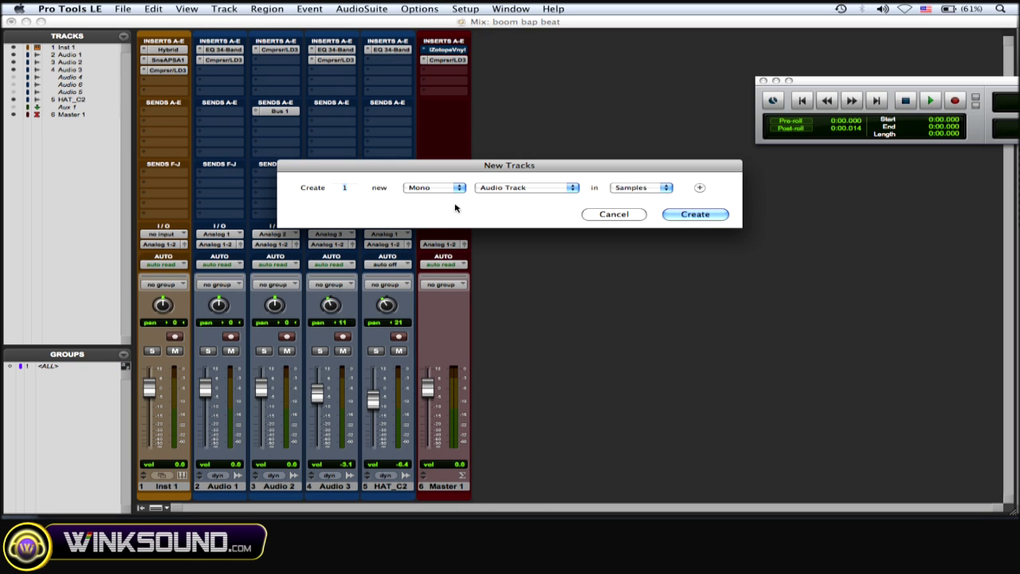
left_click(695, 215)
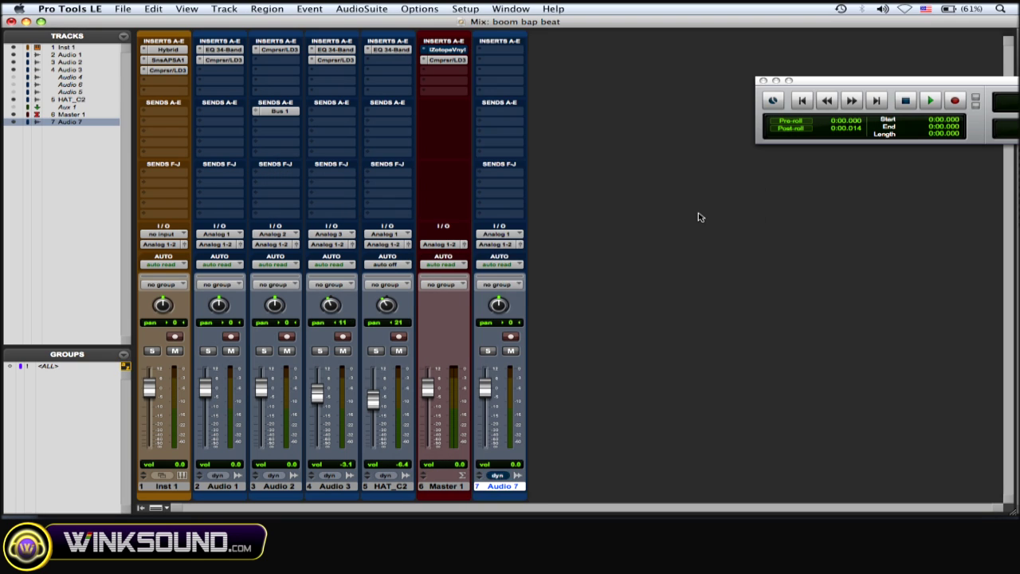
Insert the Signal Generator (Other) on Audio 7's first insert slot
left_click(510, 47)
mouse_move(550, 68)
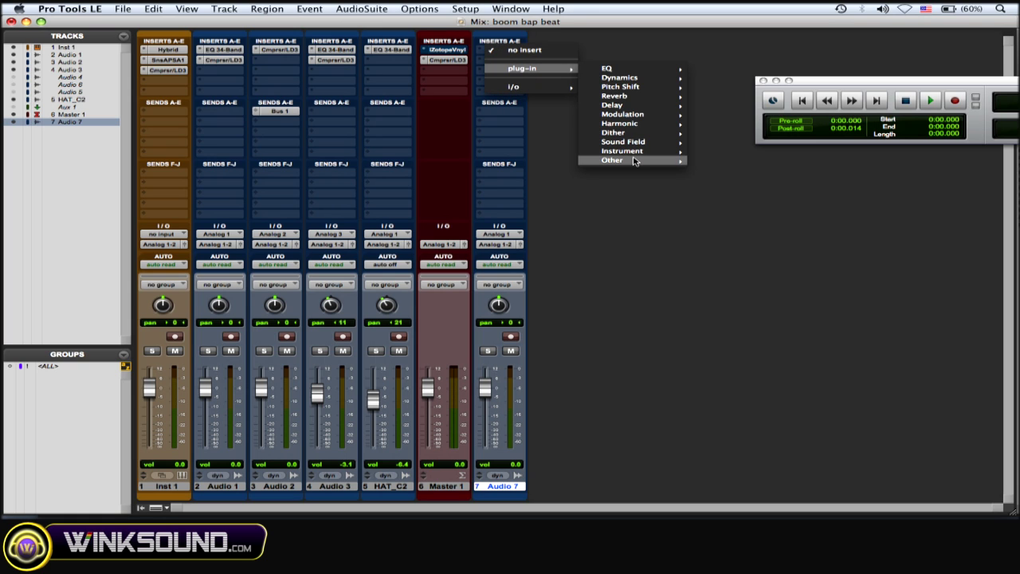
mouse_move(635, 161)
left_click(773, 226)
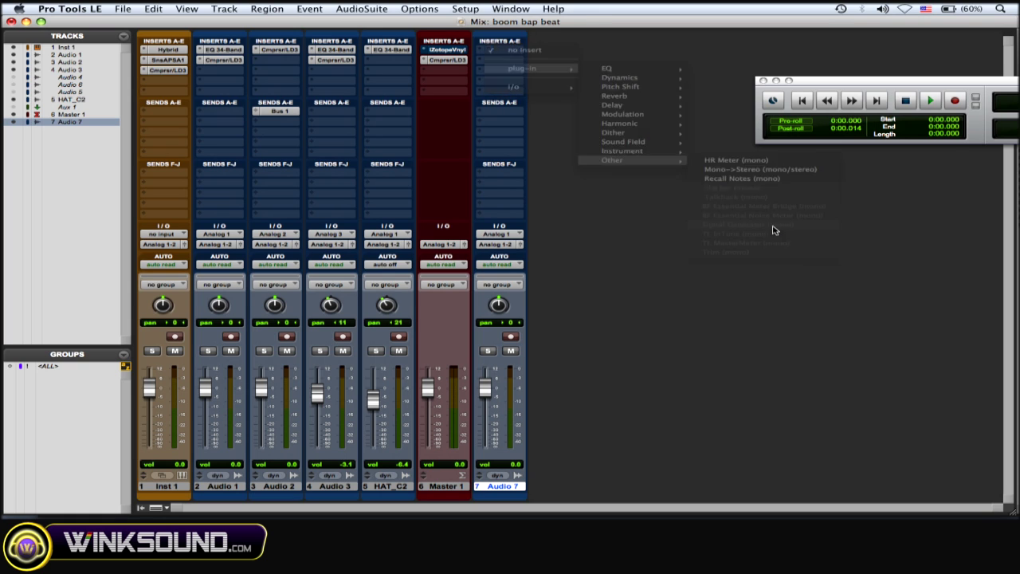
left_click_drag(535, 97, 560, 90)
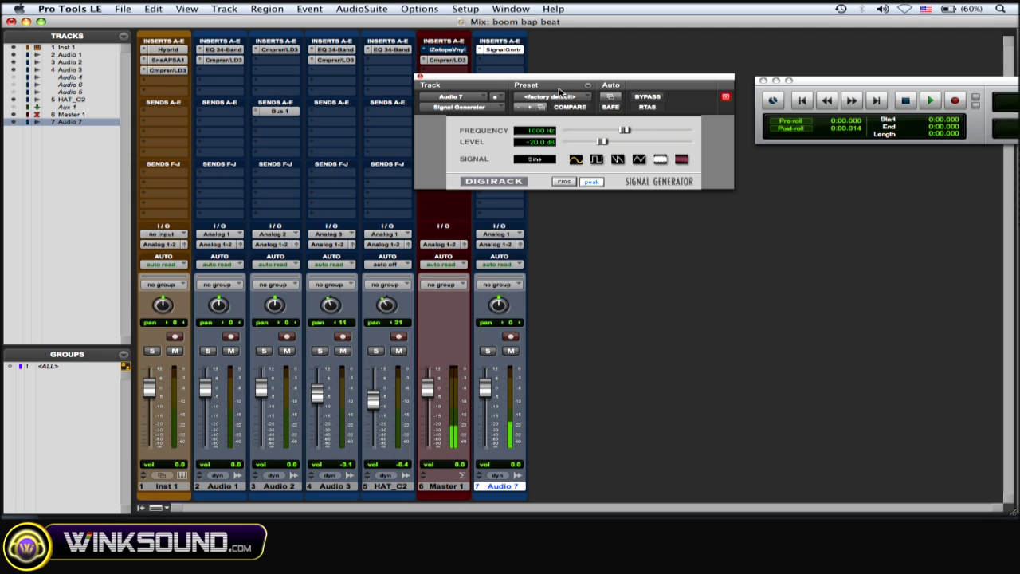
Mute Audio 7 and set the Signal Generator frequency to 60 Hz
left_click(513, 351)
key("BackSpace")
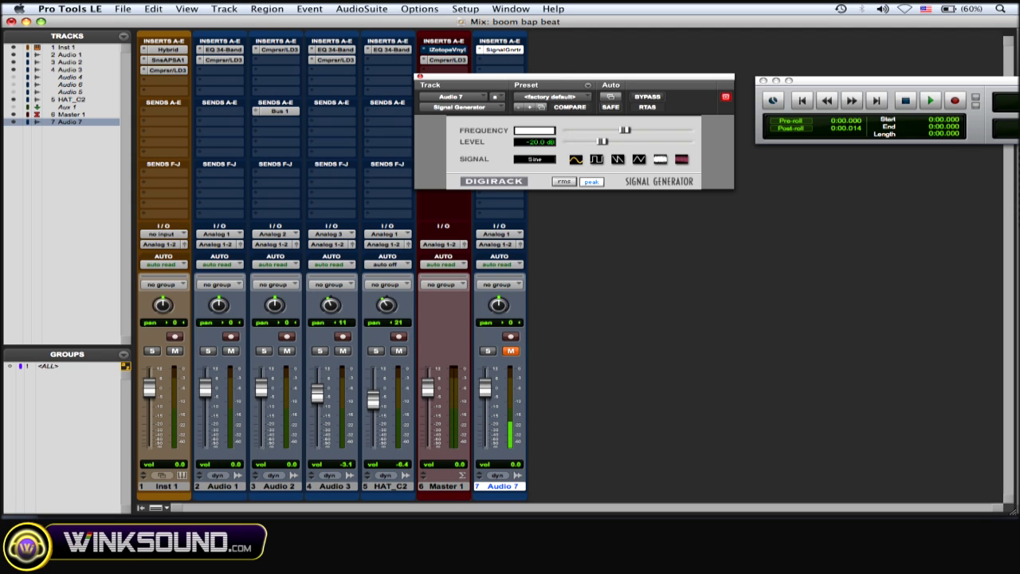
key("Return")
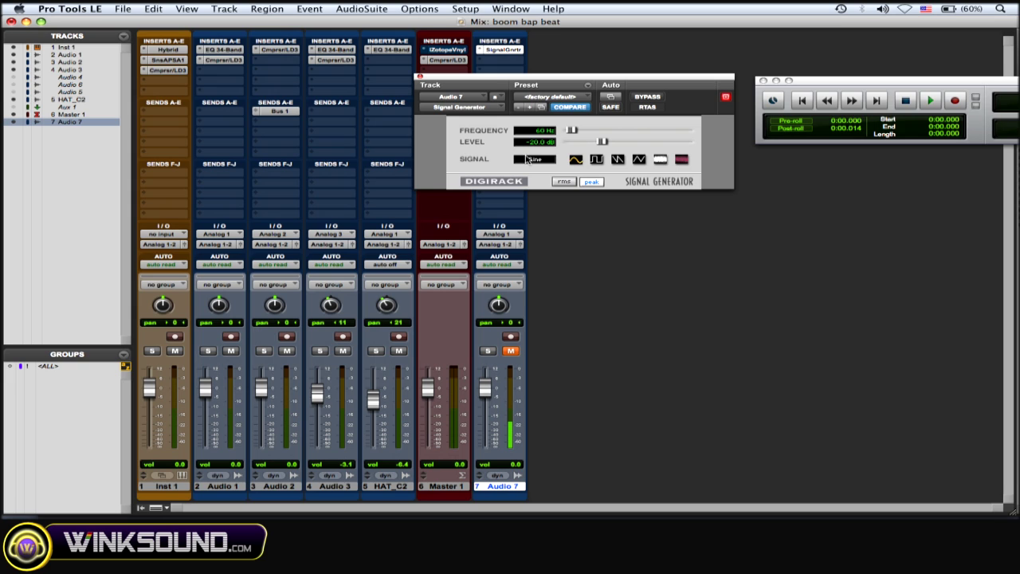
left_click(420, 78)
left_click(506, 61)
Insert Expander/Gate Dyn 3 from Dynamics on Audio 7's second insert slot
mouse_move(526, 78)
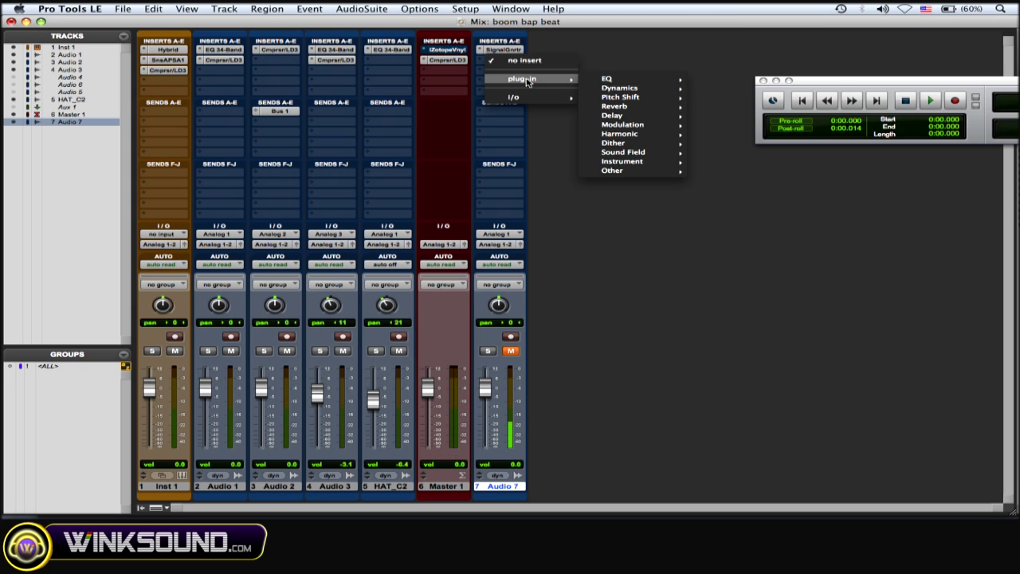
mouse_move(632, 89)
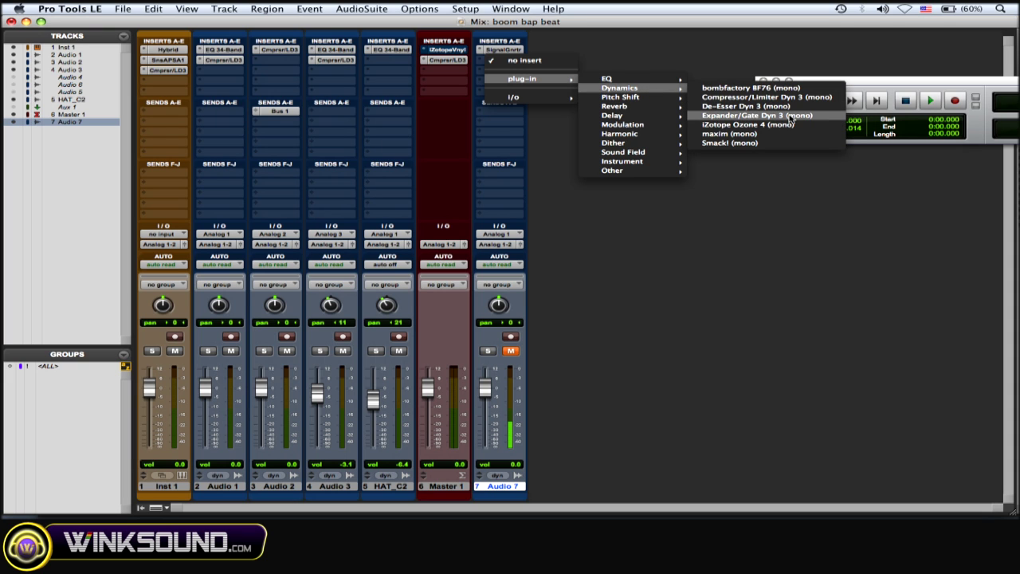
left_click(791, 118)
left_click_drag(555, 82, 582, 99)
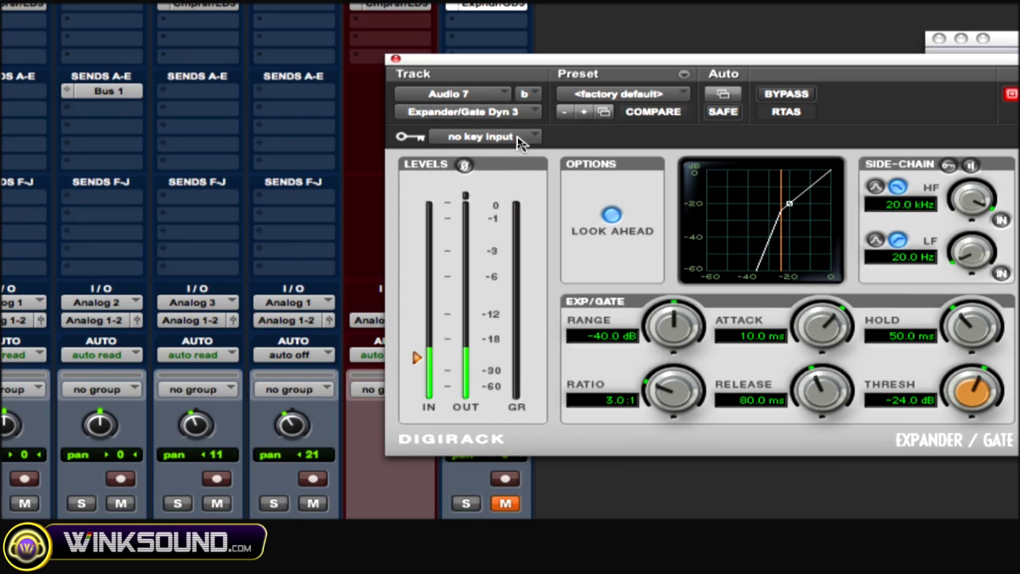
Key the gate from Bus 1 and enable its external side-chain key
left_click(518, 140)
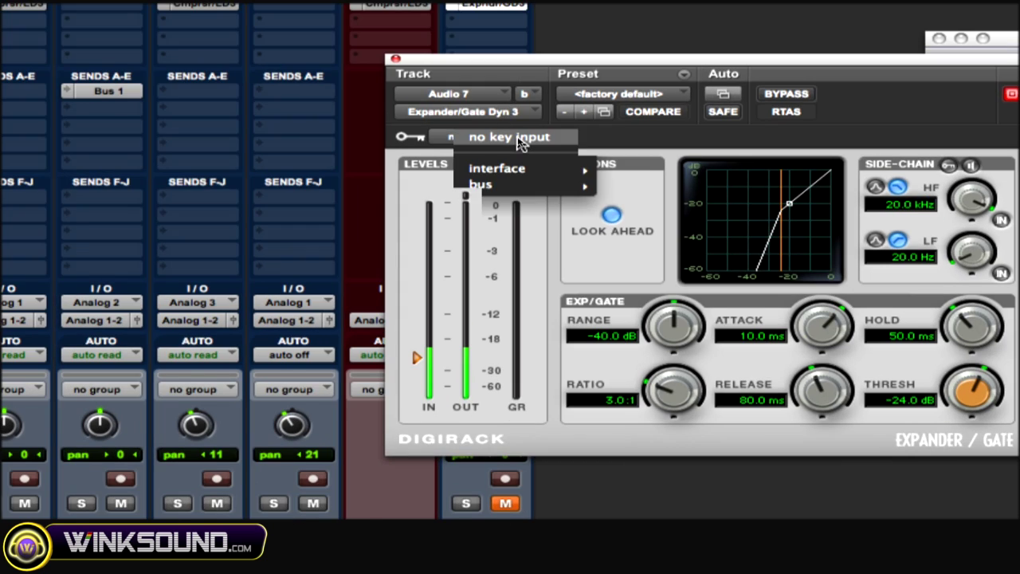
mouse_move(523, 172)
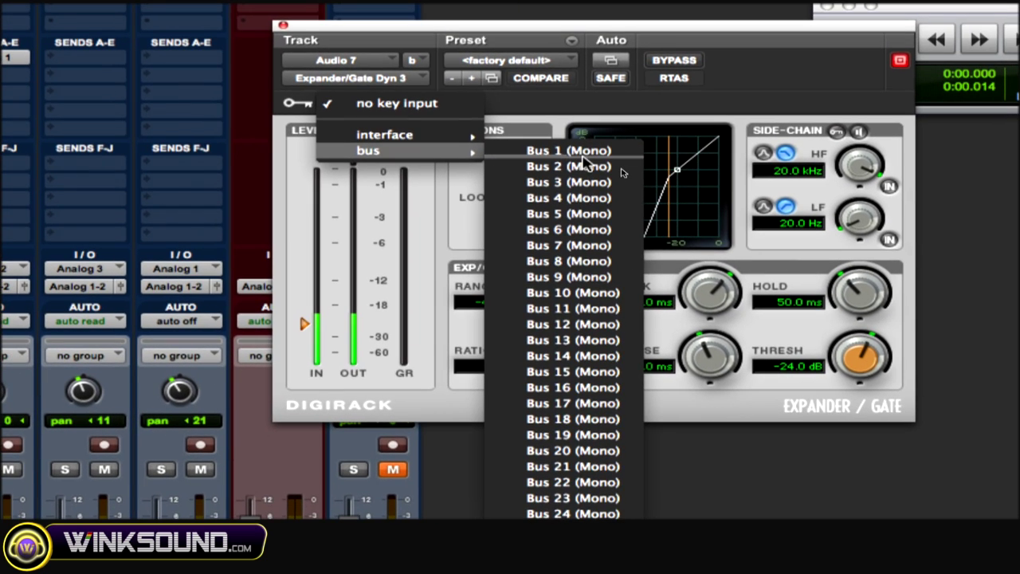
left_click(674, 152)
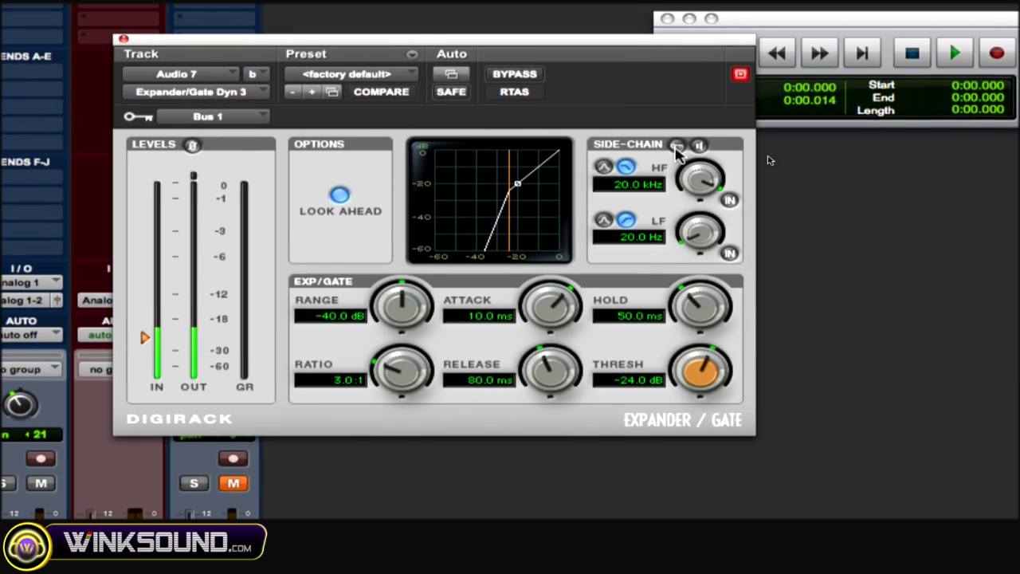
left_click(849, 162)
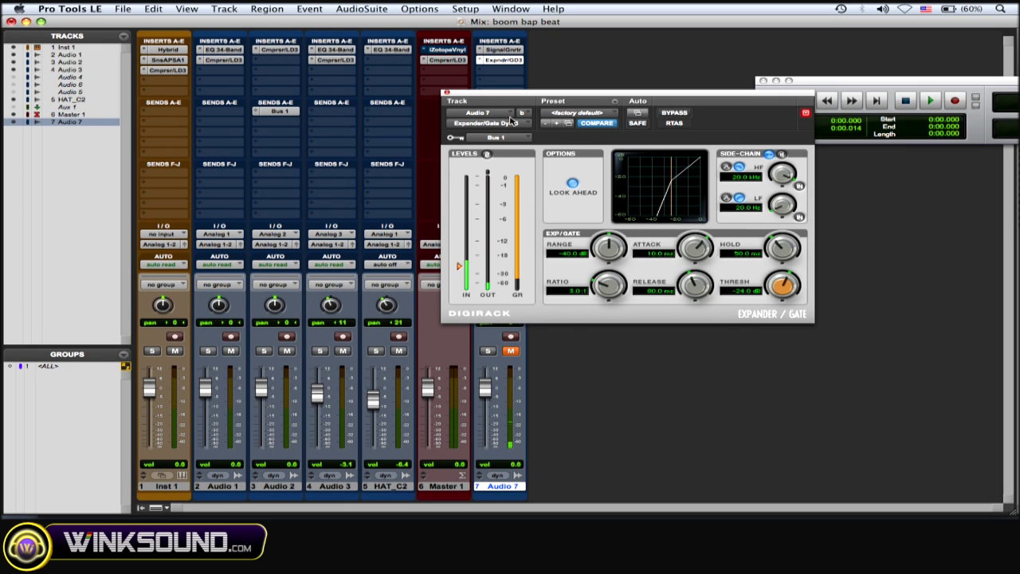
left_click(445, 93)
Unmute Audio 7 and solo both Audio 2 and Audio 7
left_click(512, 350)
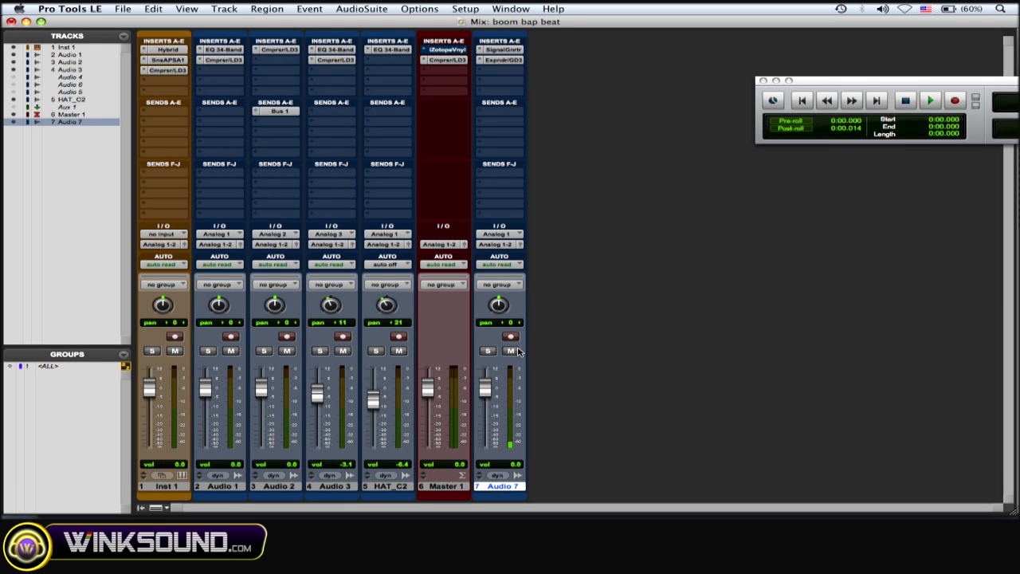
left_click(259, 354)
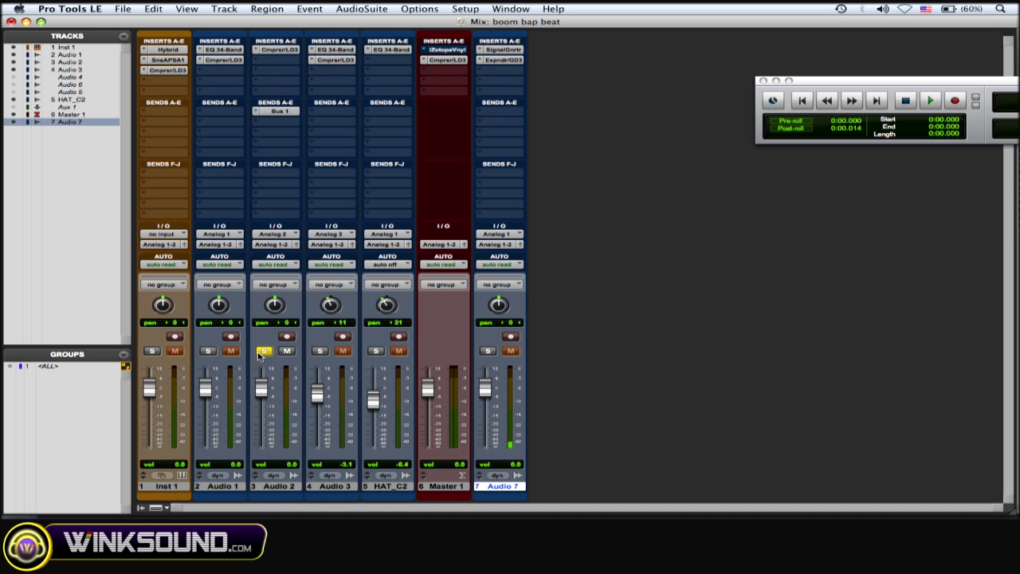
left_click(488, 352)
Play the beat, balance Audio 7's fader to -0.3 dB, then unsolo Audio 7
key("space")
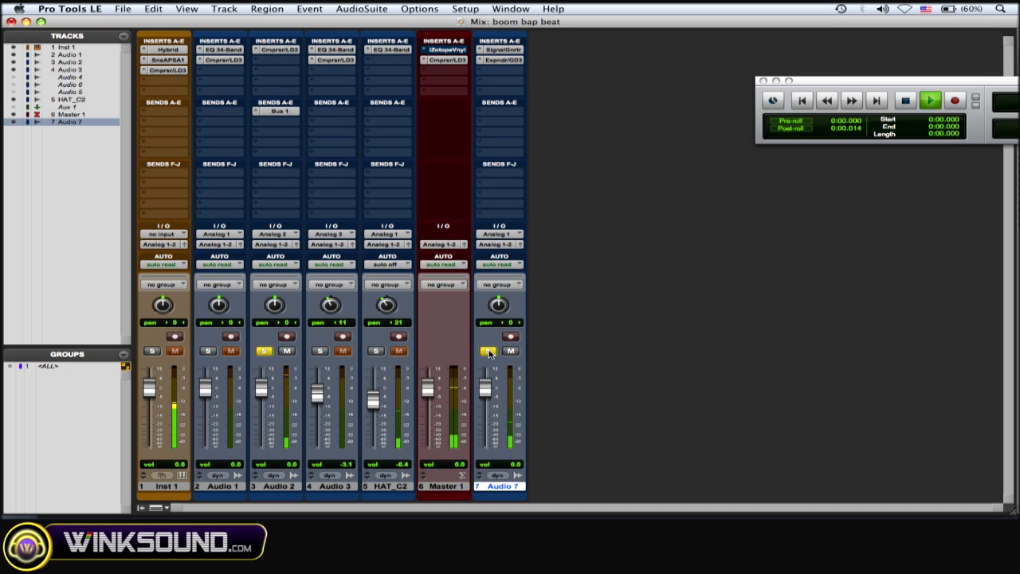
left_click_drag(486, 388, 486, 370)
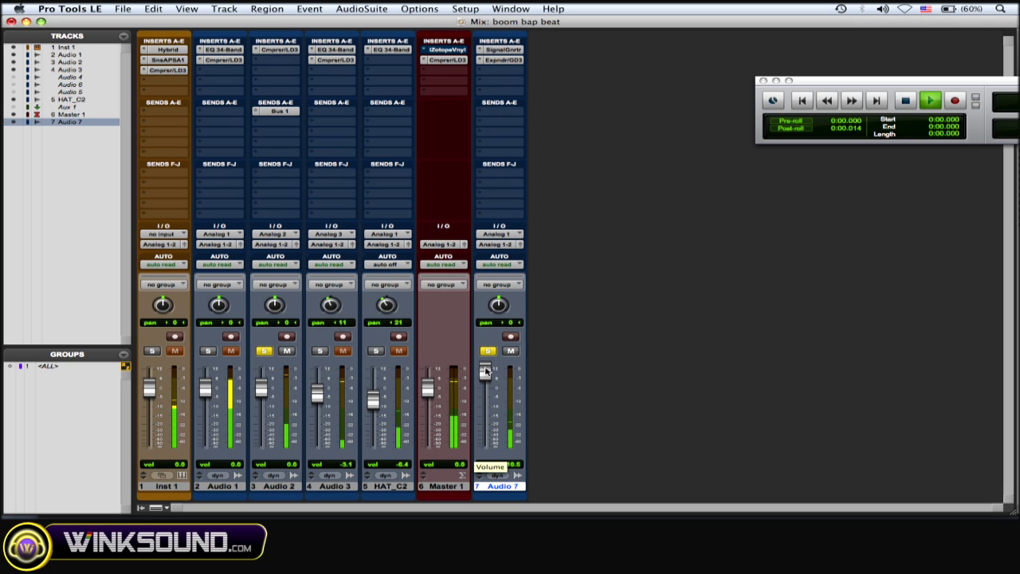
key("space")
left_click_drag(485, 371, 485, 388)
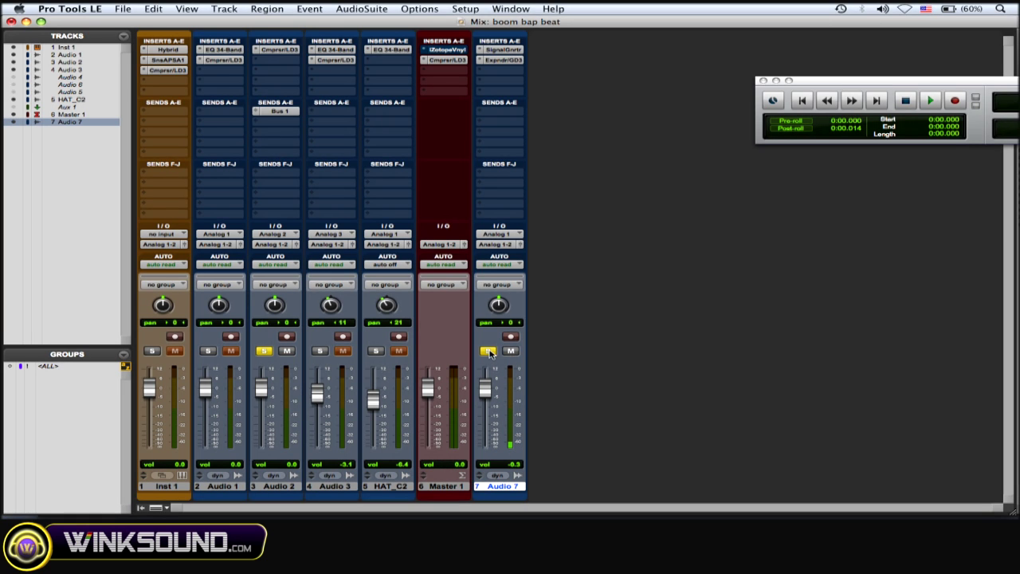
left_click(488, 352)
key("F9")
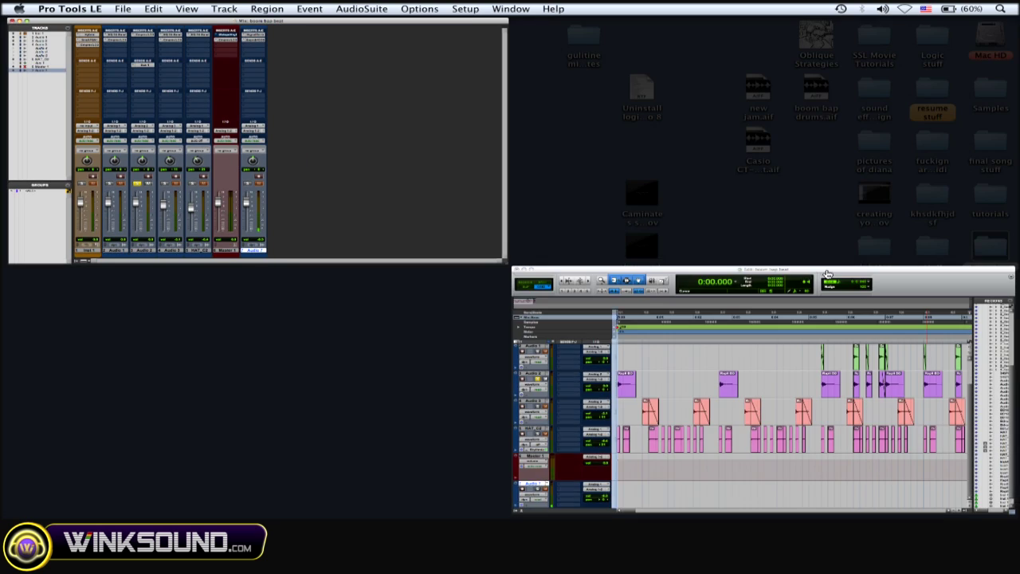
left_click(761, 419)
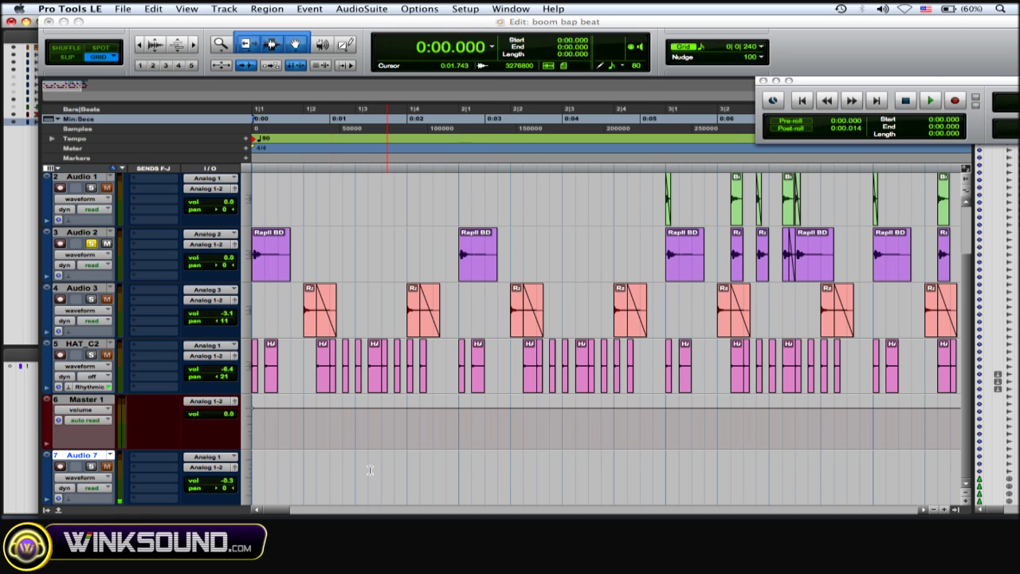
key("F9")
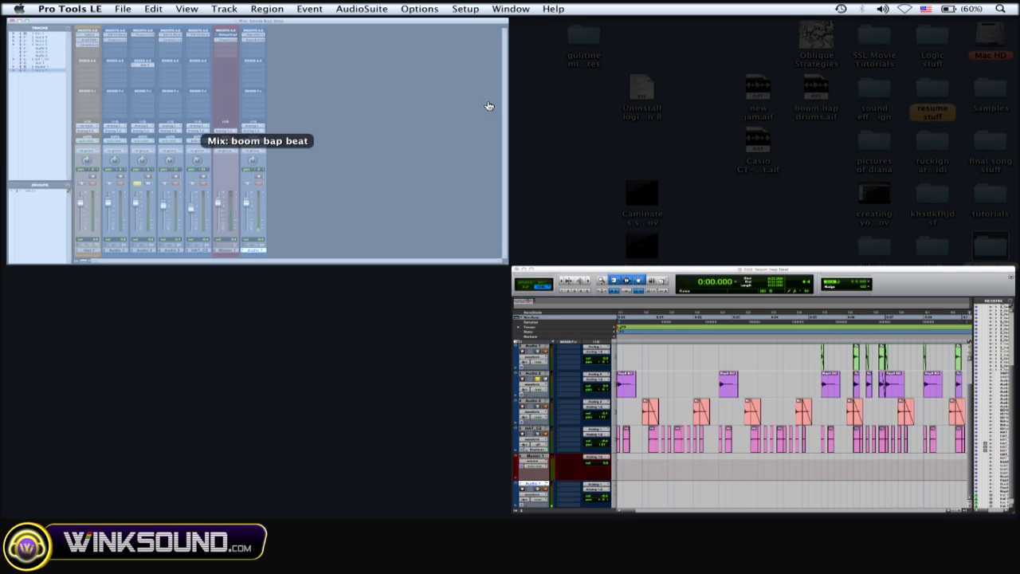
left_click(486, 104)
left_click(512, 73)
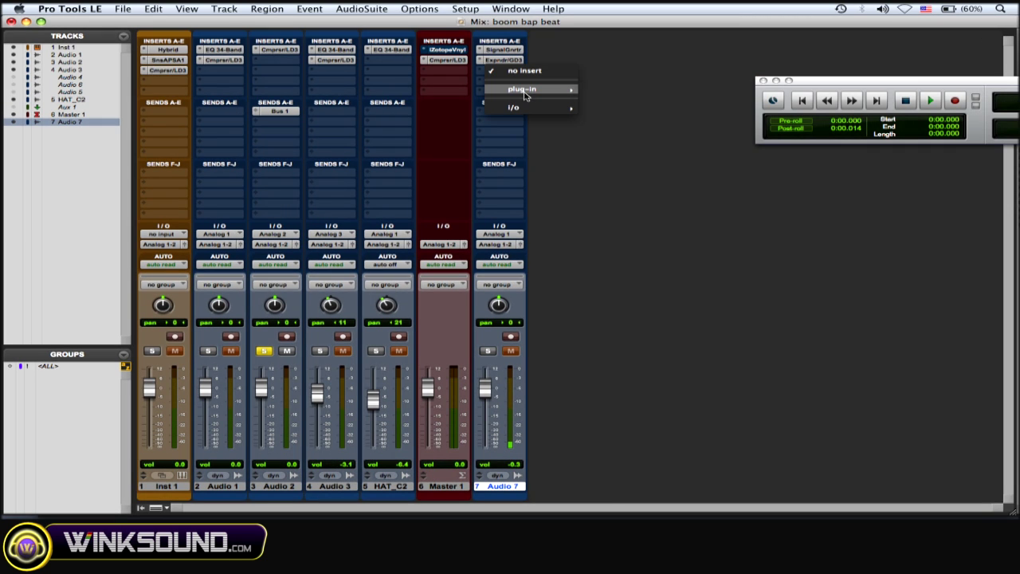
Insert AIR Frequency Shifter (Pitch Shift) on Audio 7 and load preset 08 Fast Bubbles
mouse_move(608, 90)
mouse_move(628, 108)
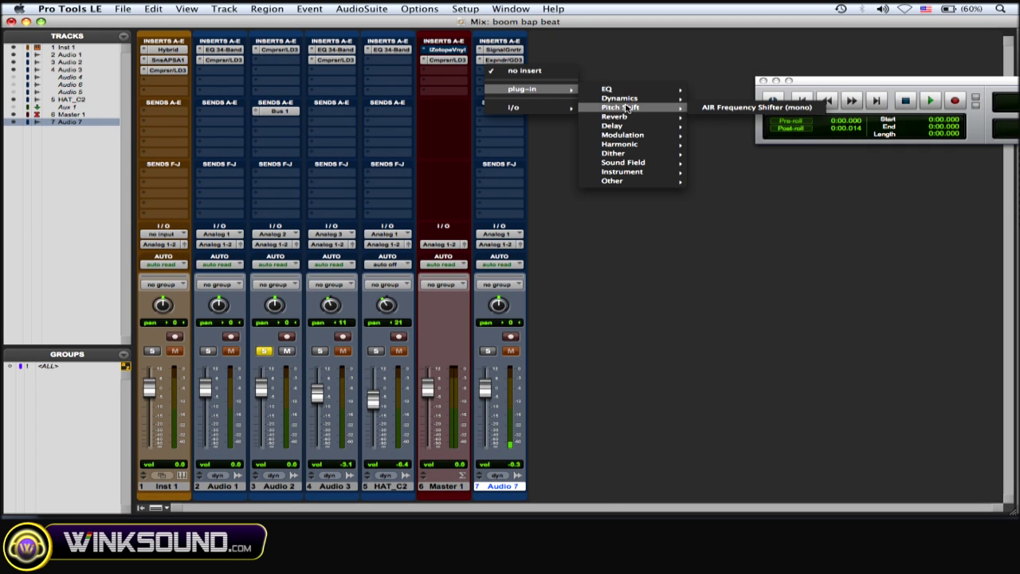
left_click(746, 107)
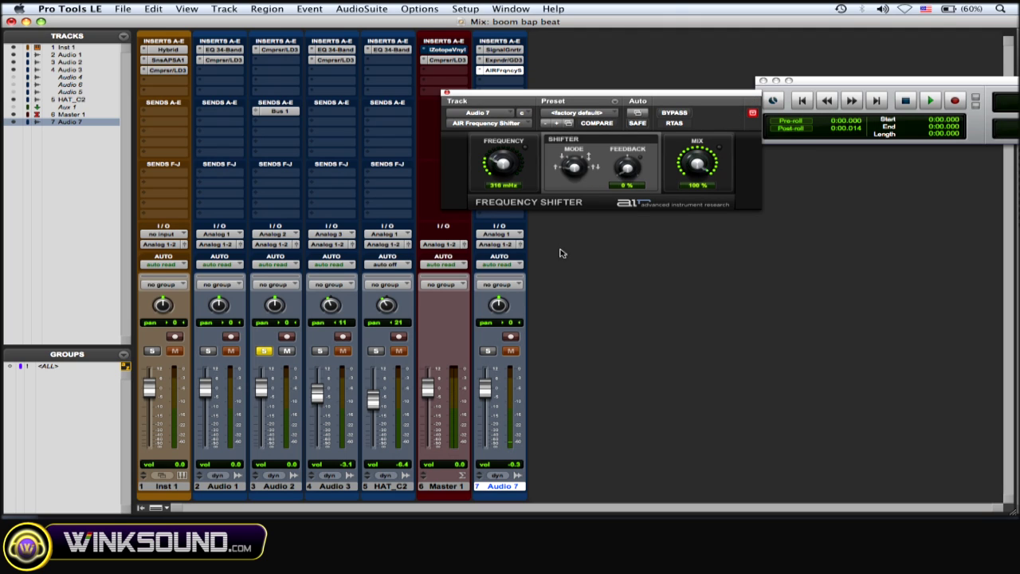
left_click(607, 114)
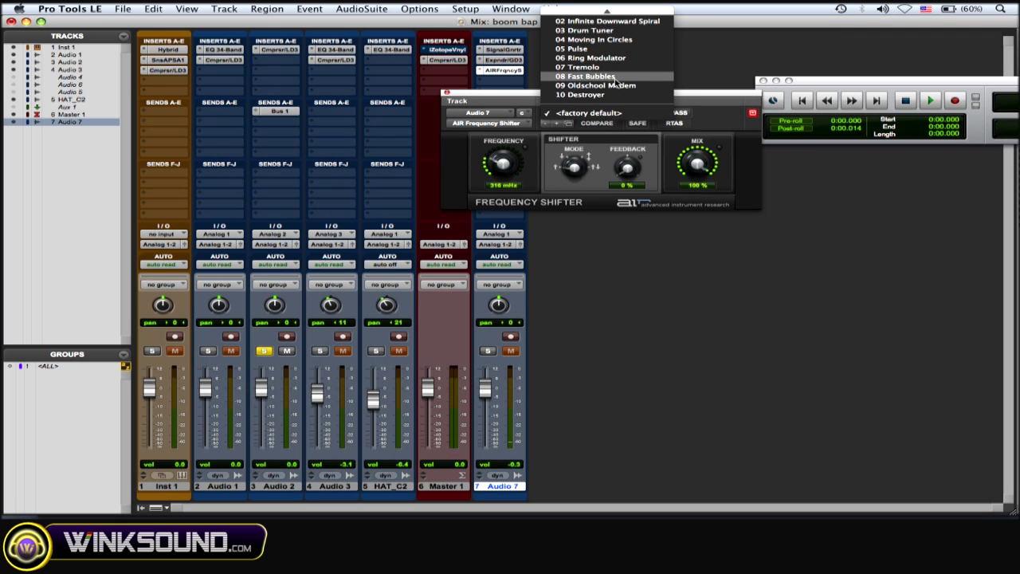
left_click(615, 81)
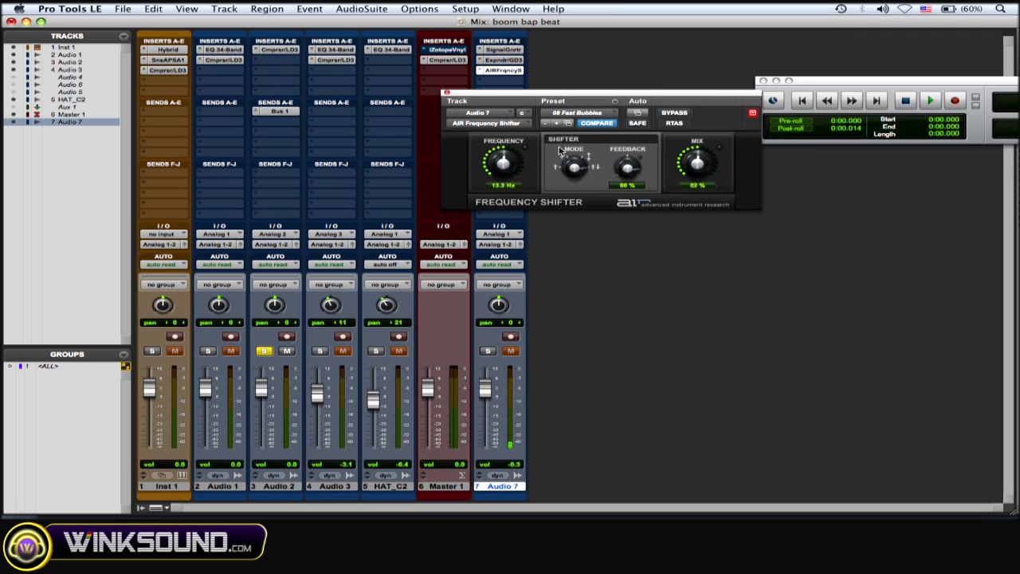
Solo and play Audio 7, raise its fader to +0.3 dB, then unsolo Audio 2 and 7
left_click(489, 353)
key("space")
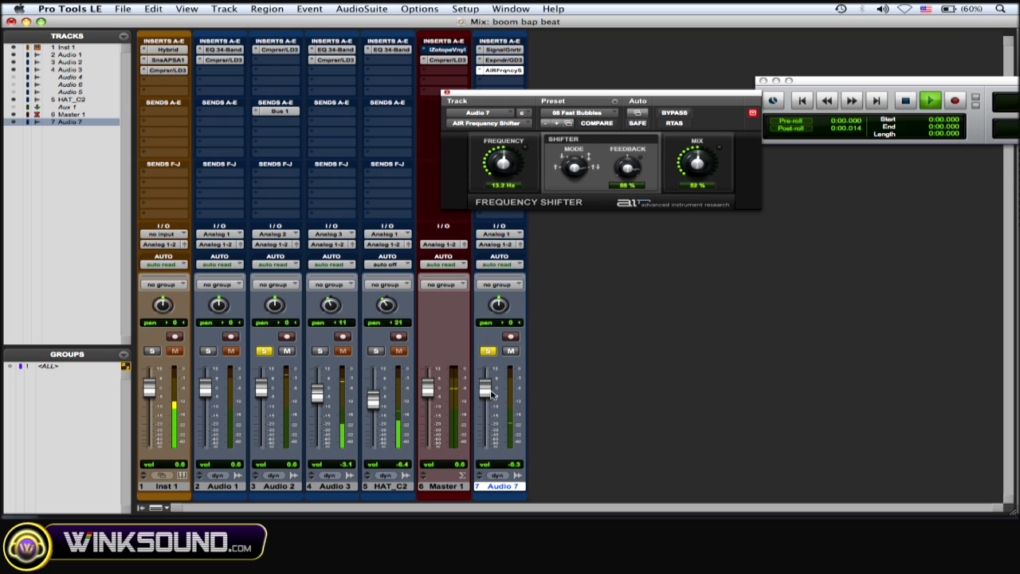
left_click_drag(491, 394, 488, 377)
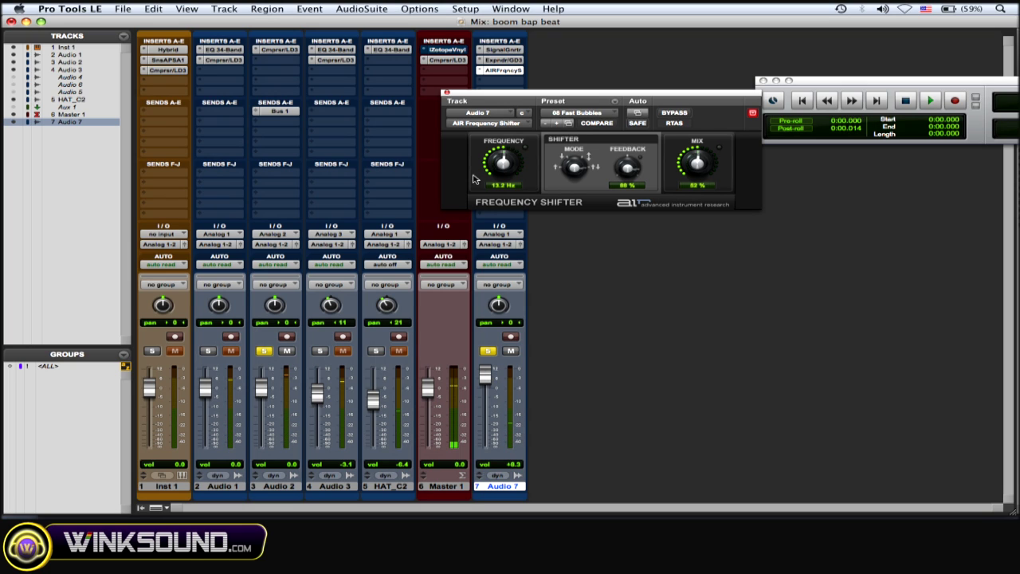
left_click(447, 94)
left_click(264, 351)
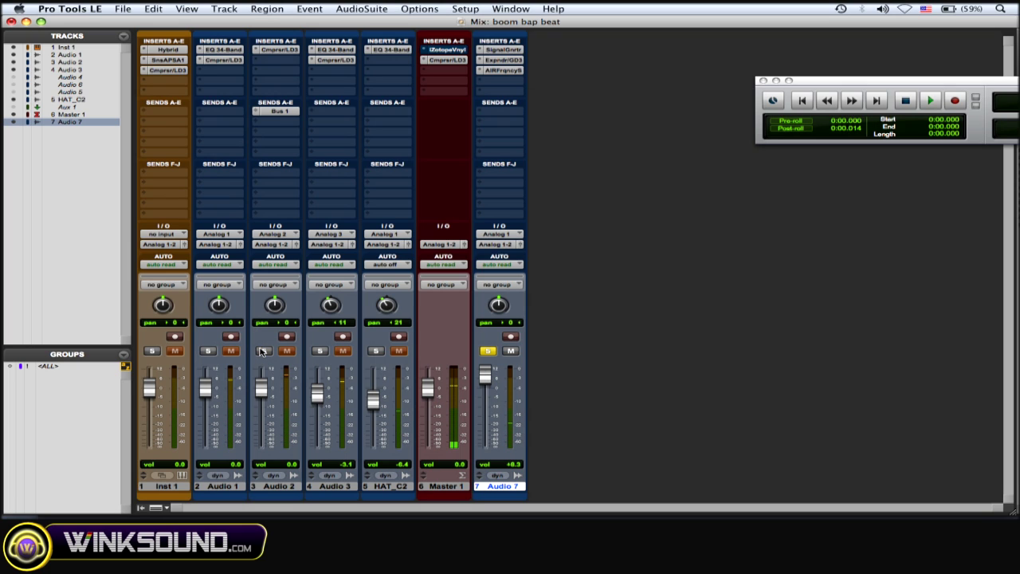
left_click(488, 351)
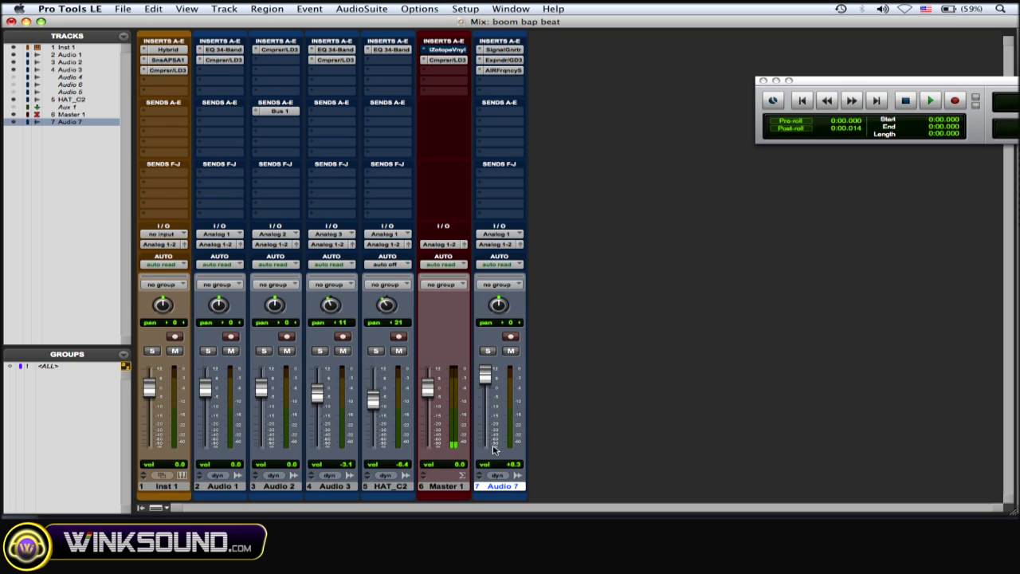